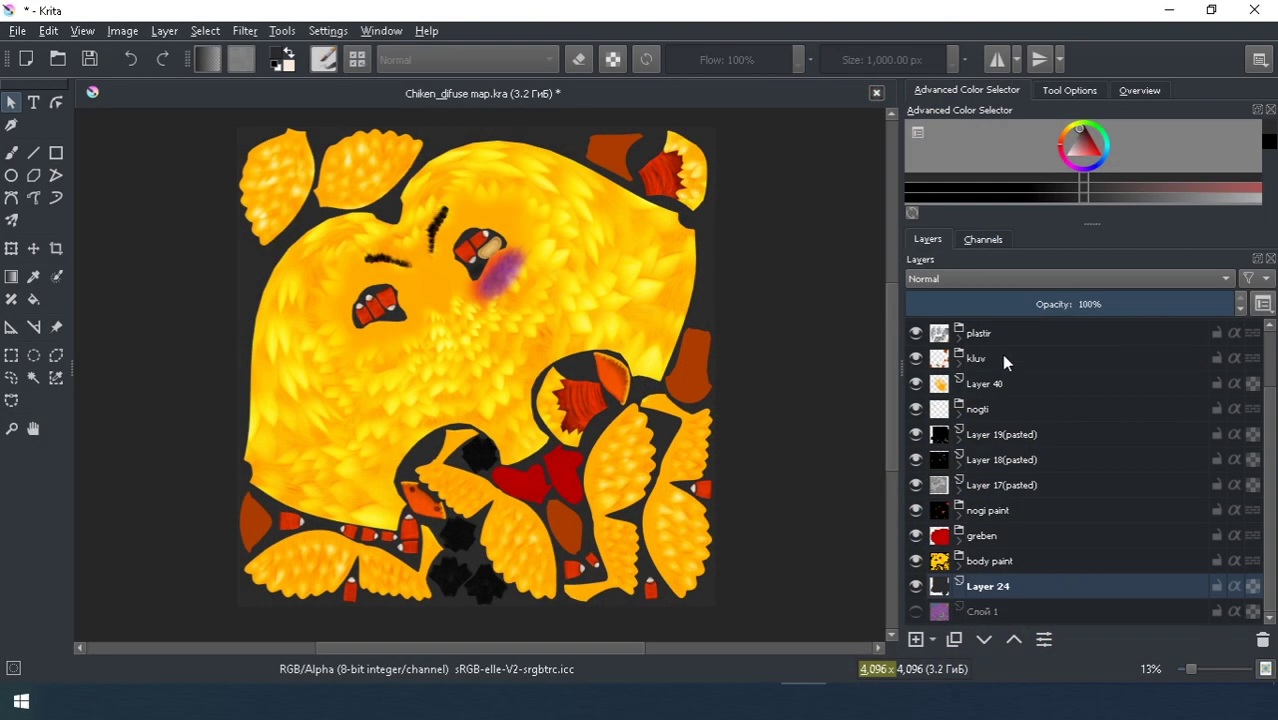
Step: Hide the layers from perchatki to Layer 19 (pasted), keeping Layer 24 and body paint visible
scroll(520, 395, "up", 4)
scroll(468, 366, "up", 1)
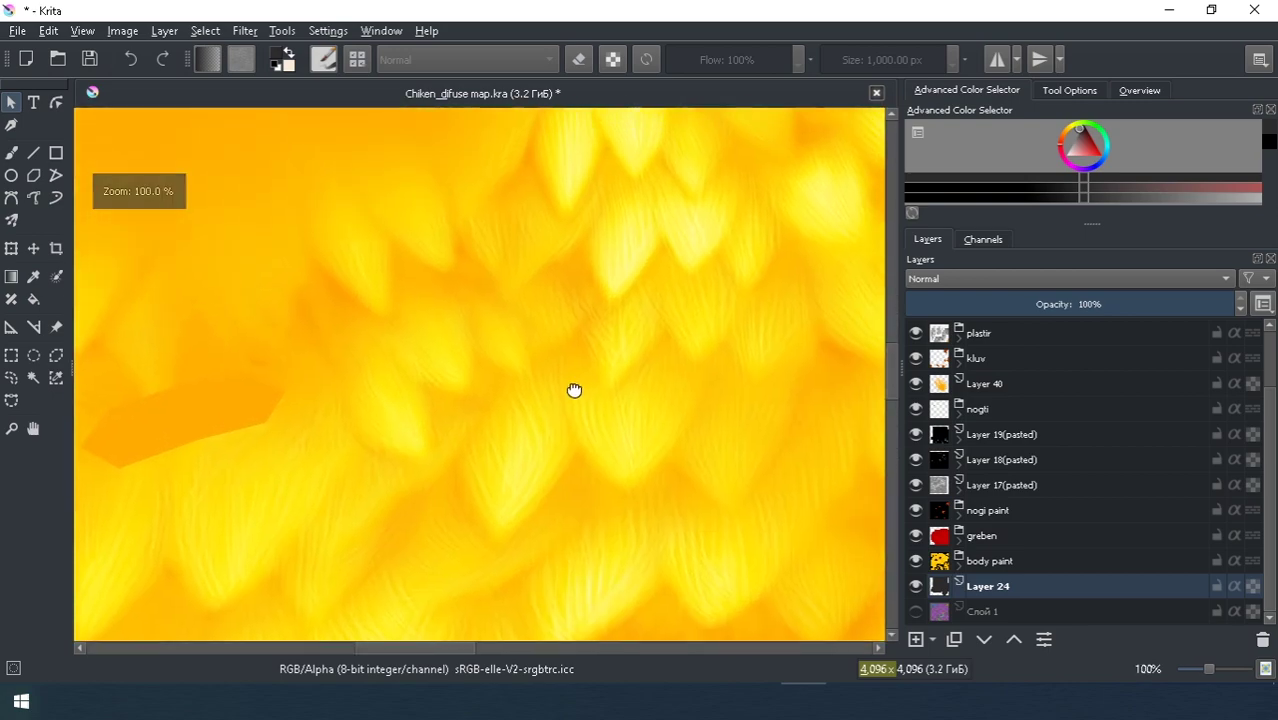
scroll(573, 390, "up", 1)
mouse_move(574, 394)
left_mouse_down()
mouse_move(622, 342)
mouse_move(568, 357)
mouse_move(534, 345)
mouse_move(678, 502)
left_mouse_up()
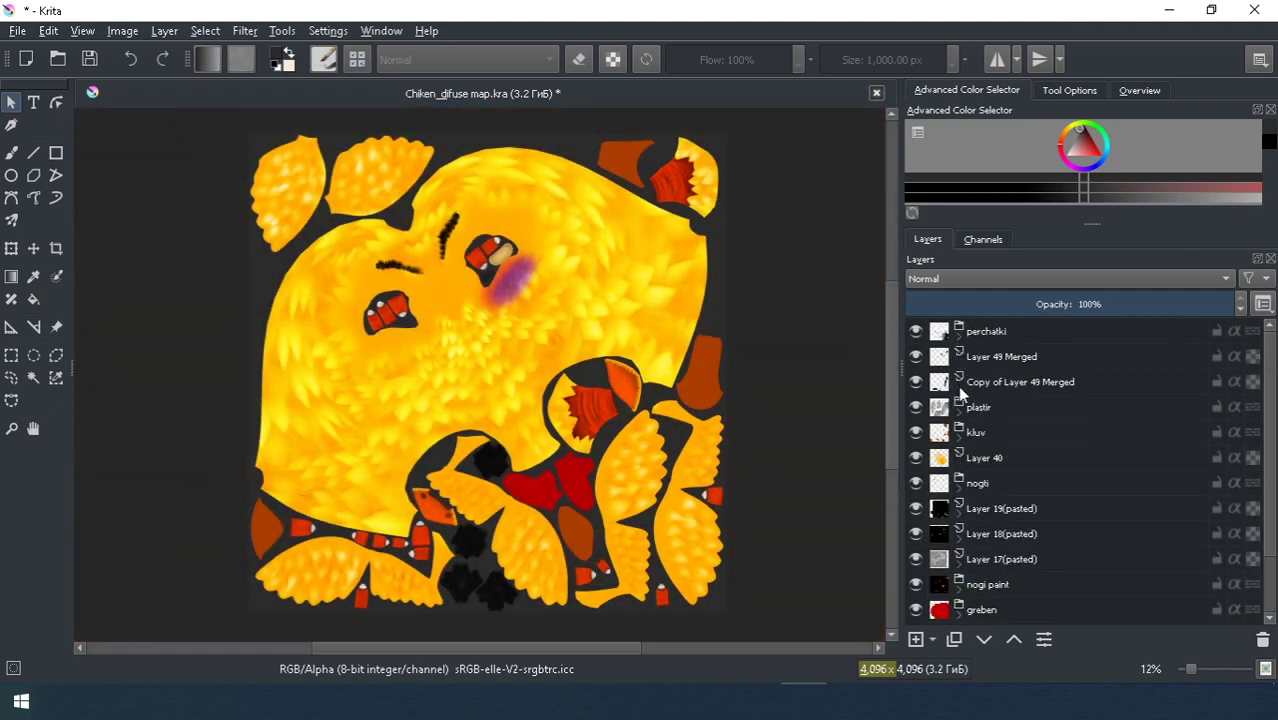
left_click(959, 412)
left_click(959, 410)
left_click_drag(916, 331, 918, 588)
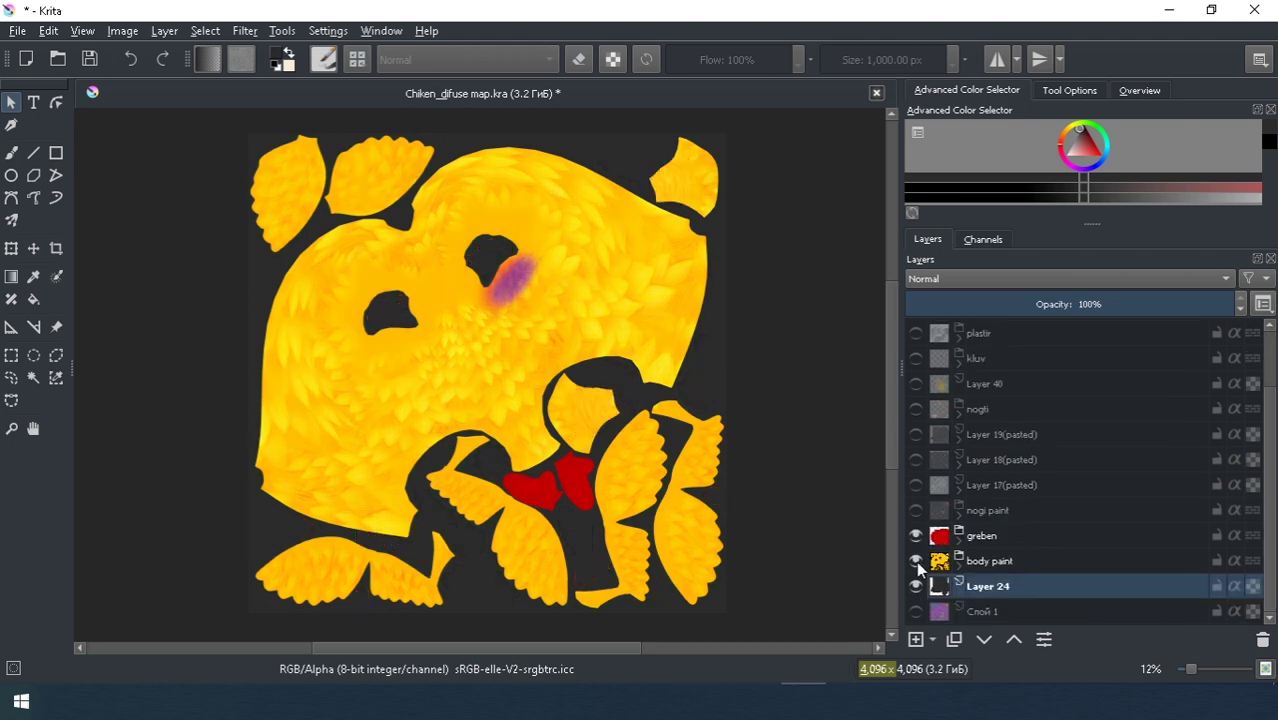
left_click(916, 586)
left_click(916, 611)
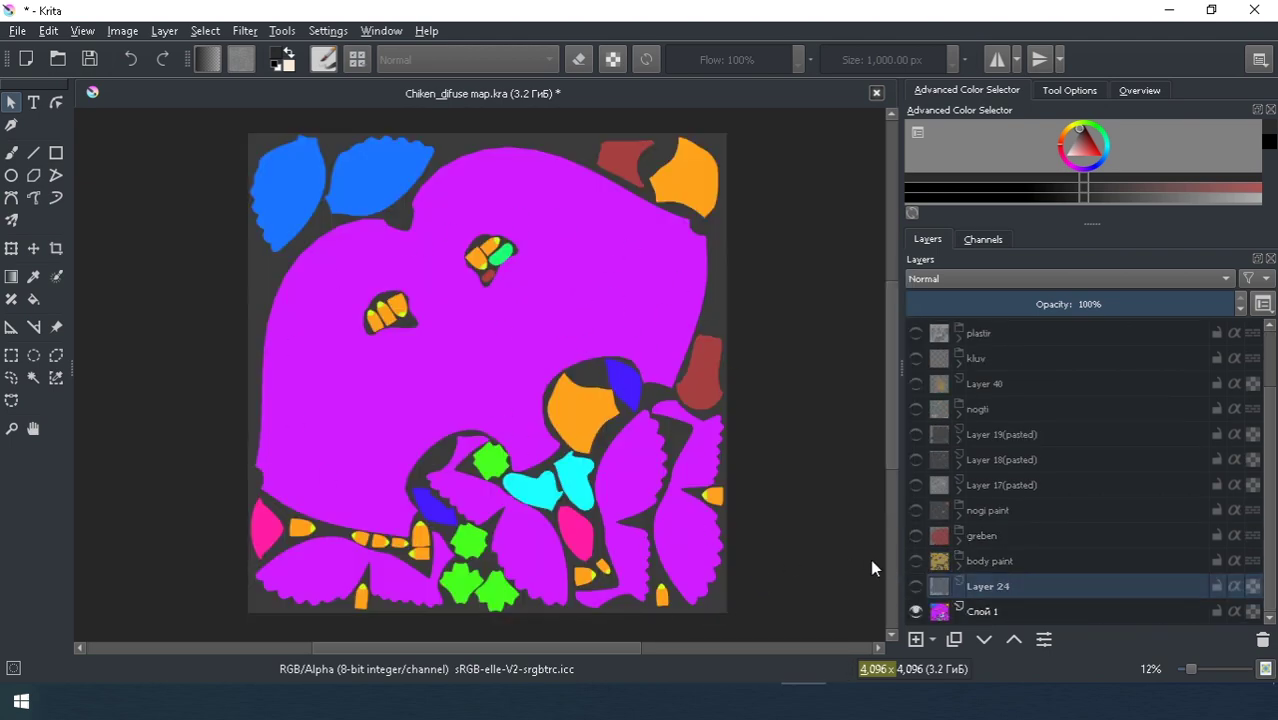
left_click(916, 588)
left_click(918, 562)
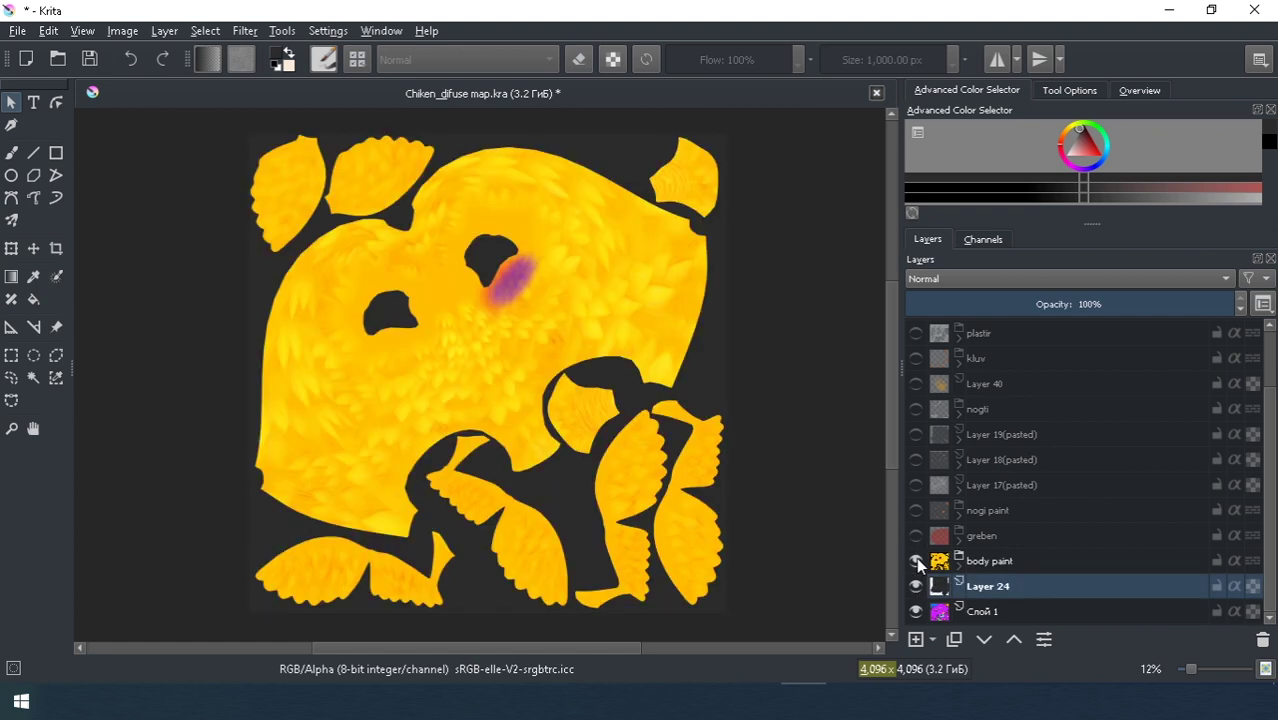
Step: Inside body paint, hide the fingal bruise, Copy of Layer 28, Layer 28 and Слой 4
left_click(958, 567)
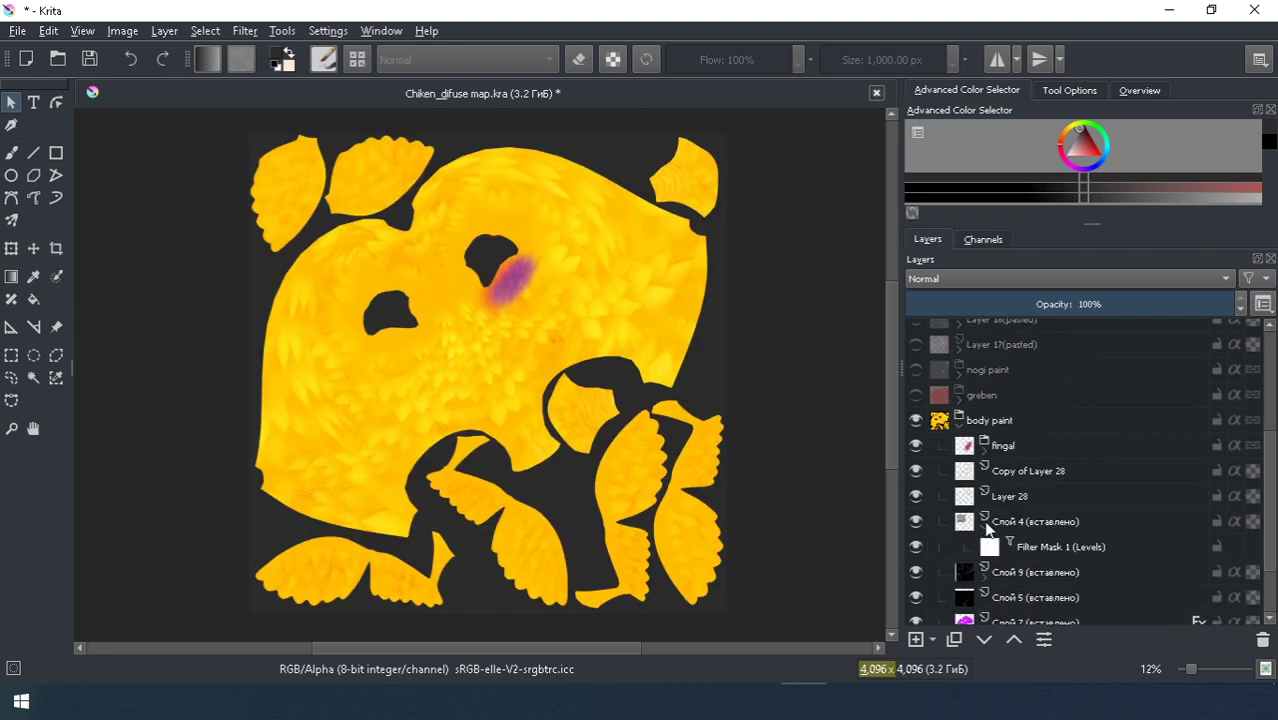
scroll(1019, 478, "down", 1)
scroll(1013, 553, "down", 1)
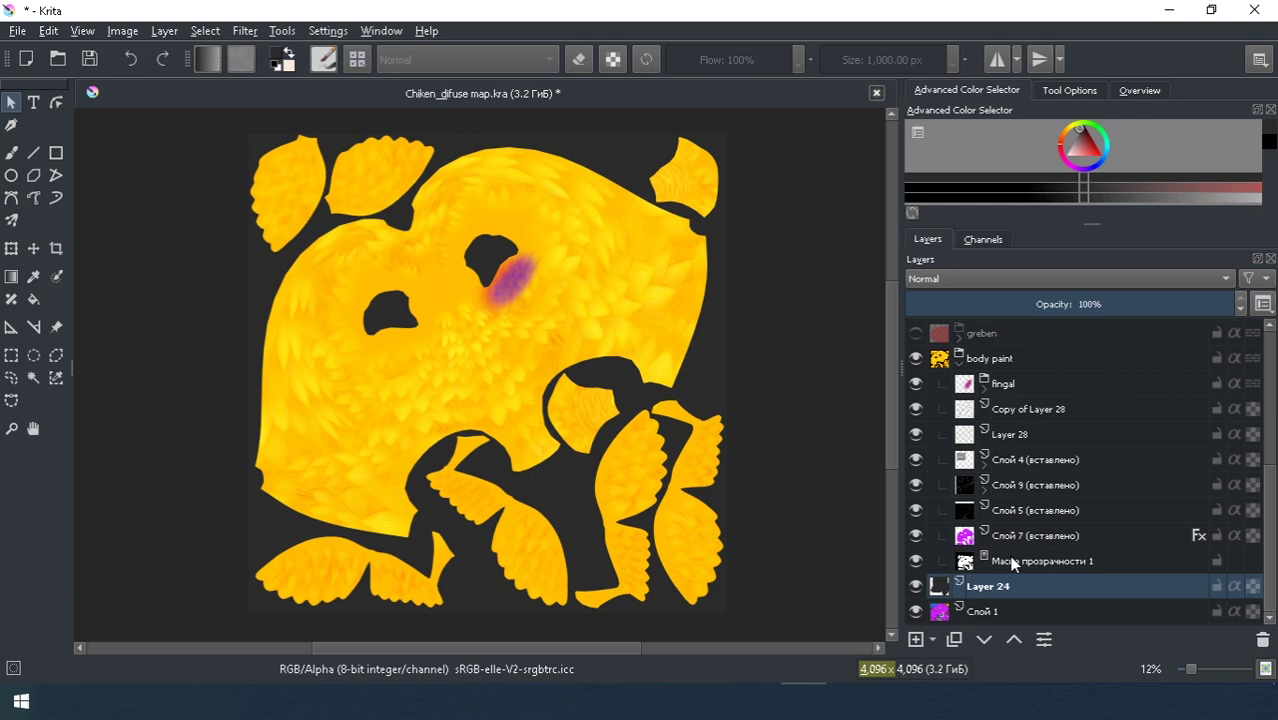
left_click(1013, 563)
left_click(916, 383)
left_click(916, 409)
left_click(916, 434)
left_click(916, 459)
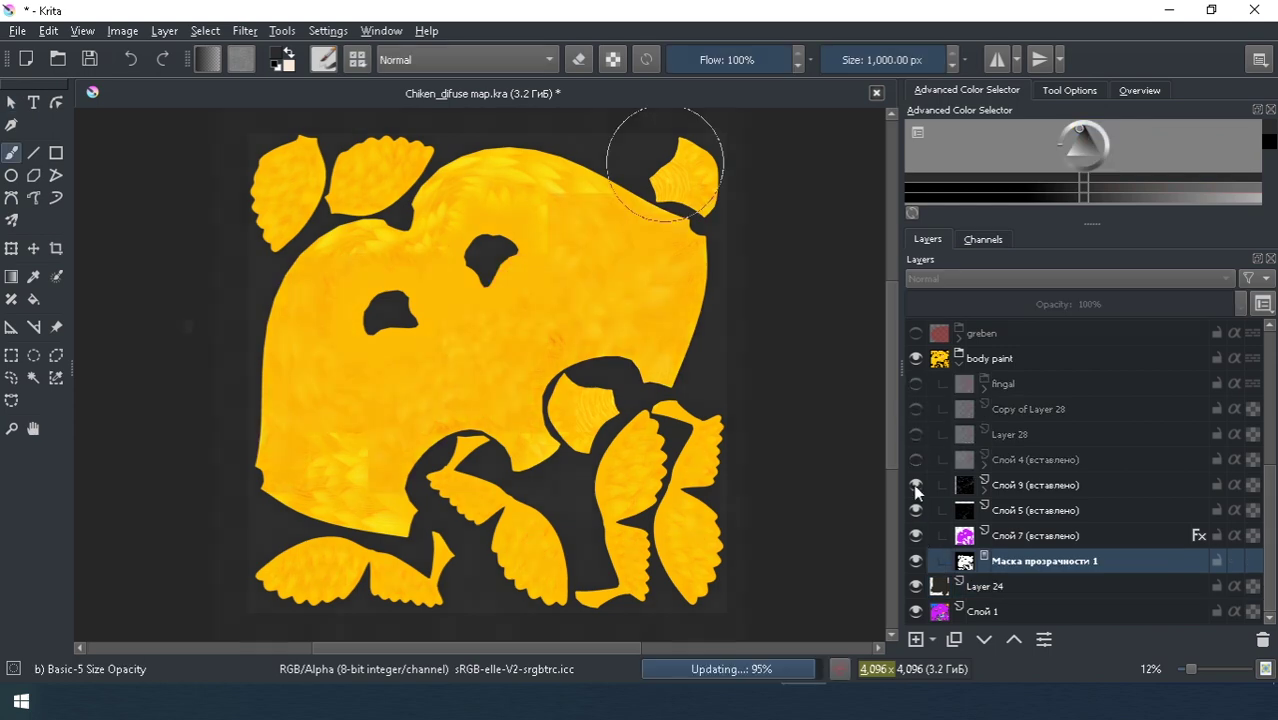
Step: Select the magenta body region by colour and add a paint layer with a transparency mask from it
left_click(33, 378)
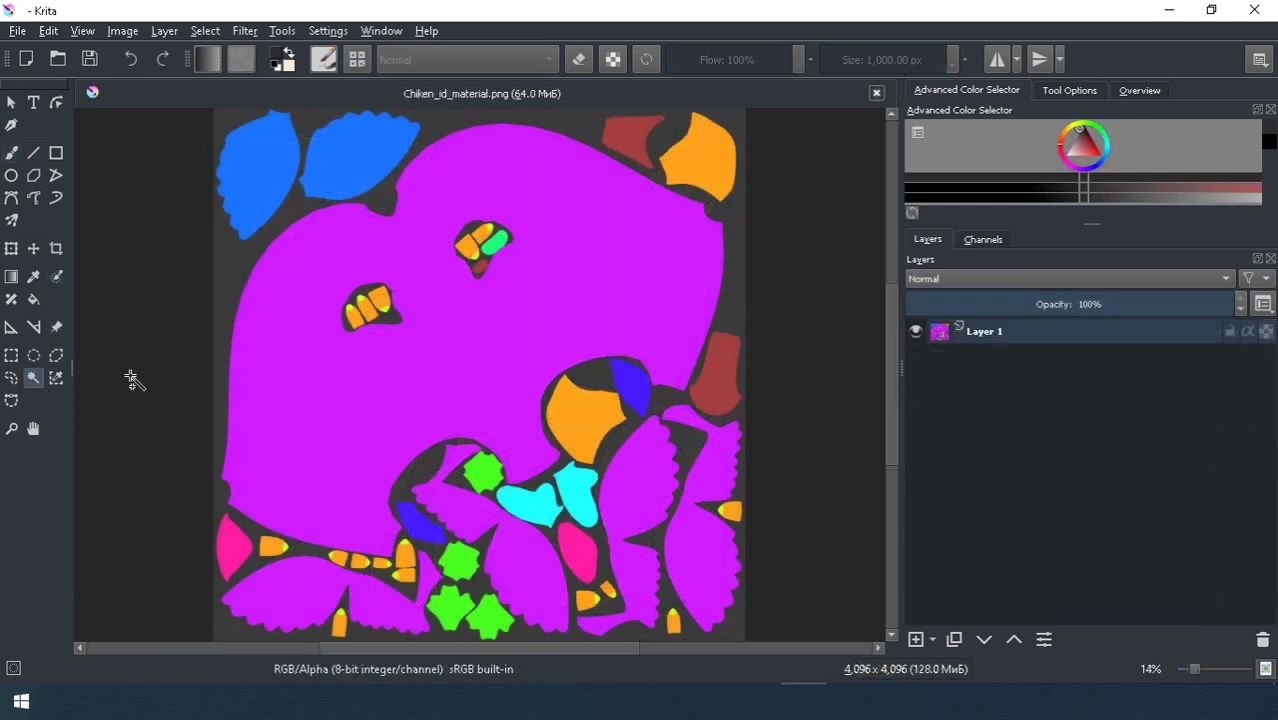
left_click(310, 405)
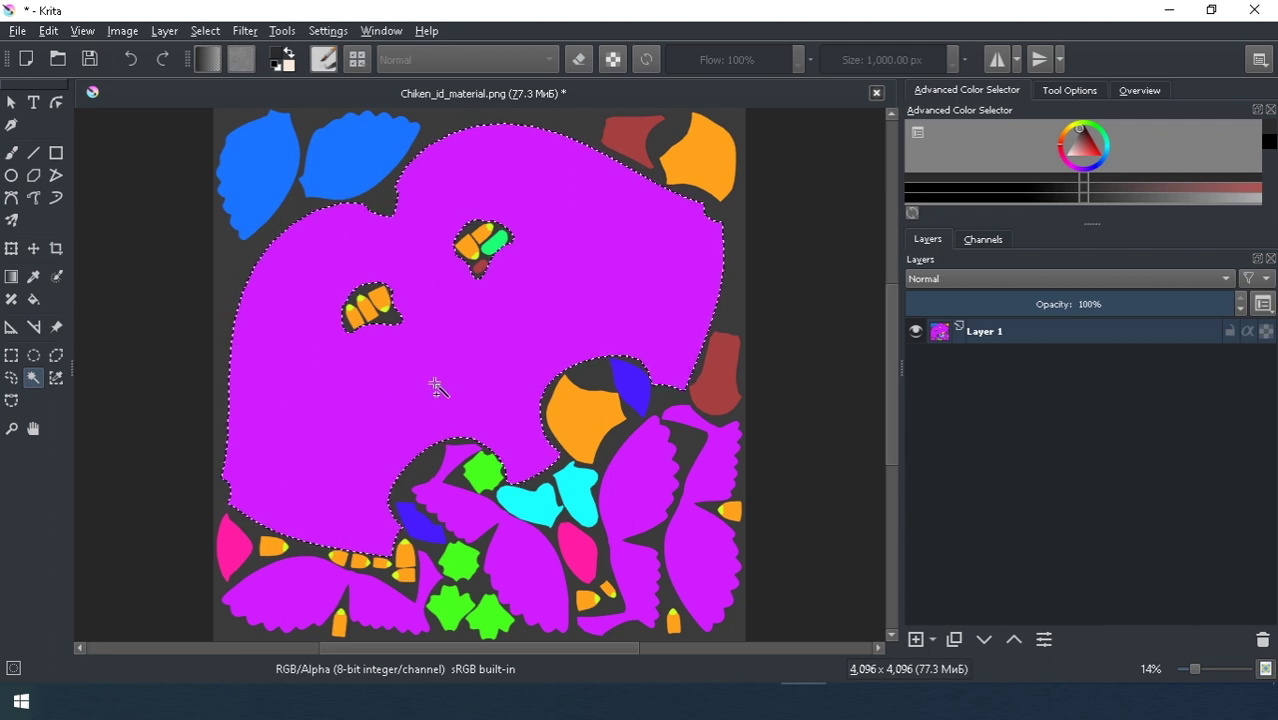
left_click(931, 639)
left_click(990, 375)
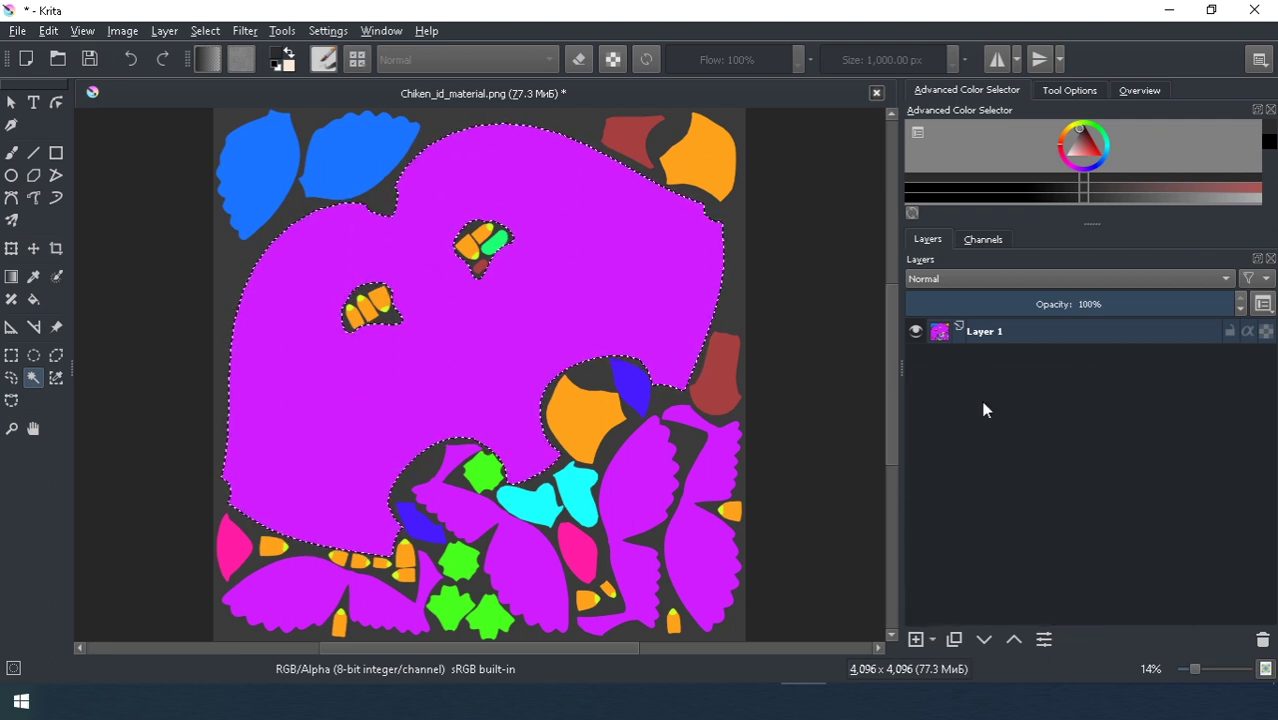
right_click(940, 331)
mouse_move(978, 319)
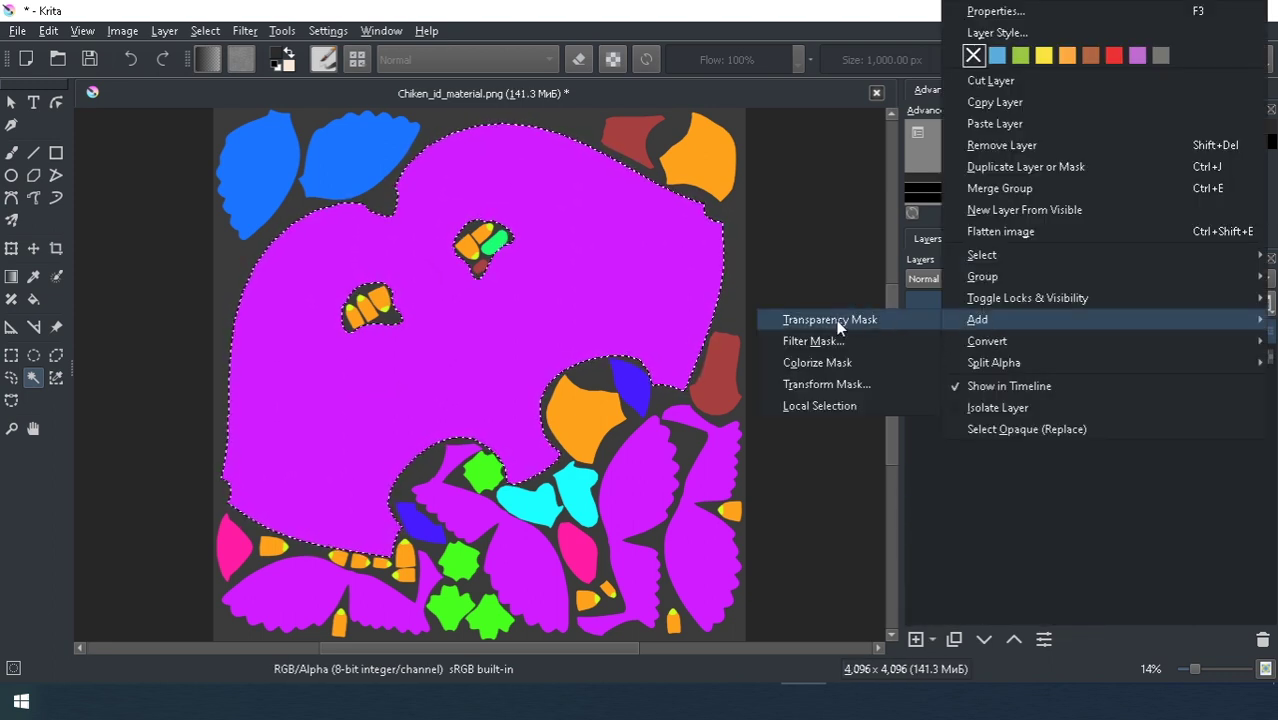
left_click(836, 320)
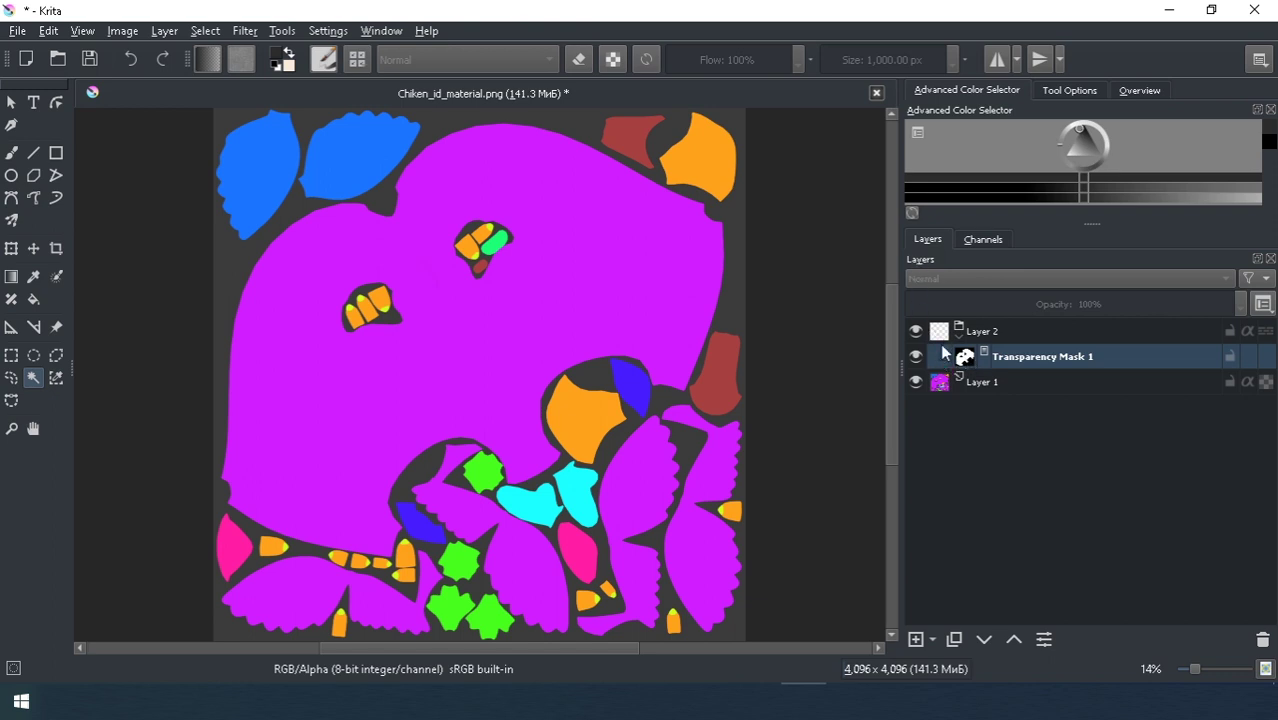
left_click(932, 640)
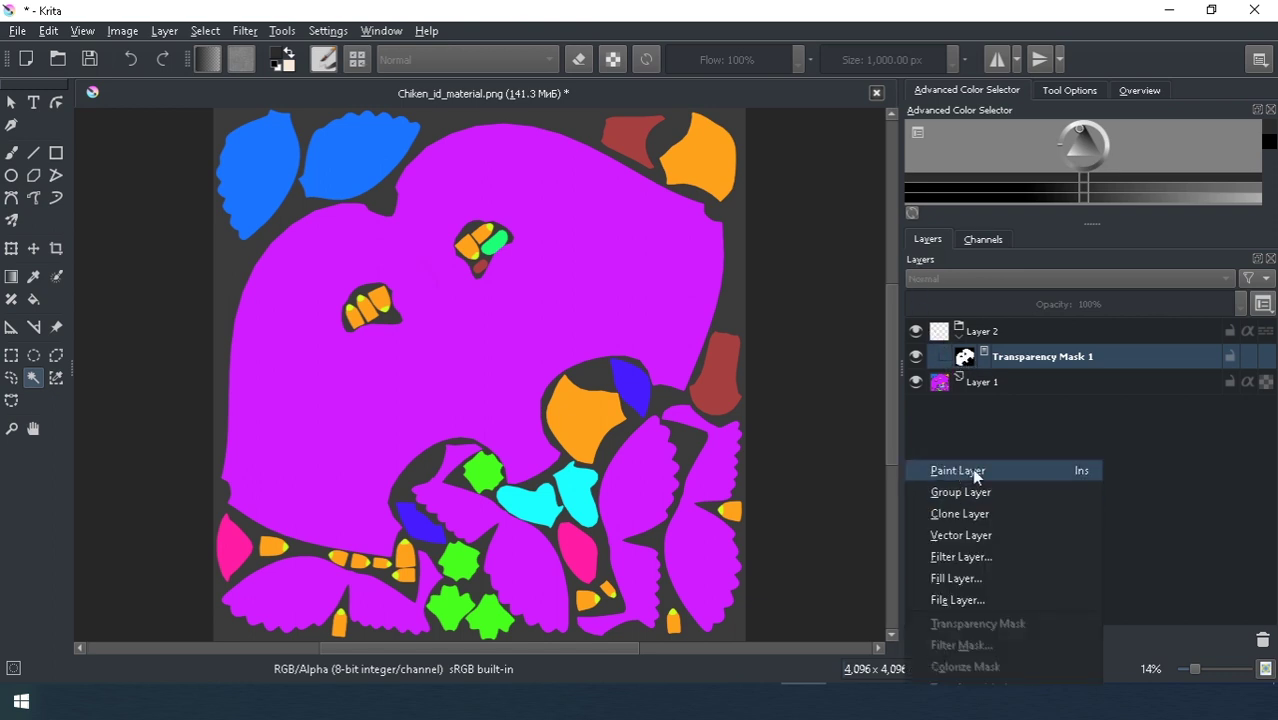
Step: Add a solid strong-orange Fill Layer over the masked body region
left_click(973, 577)
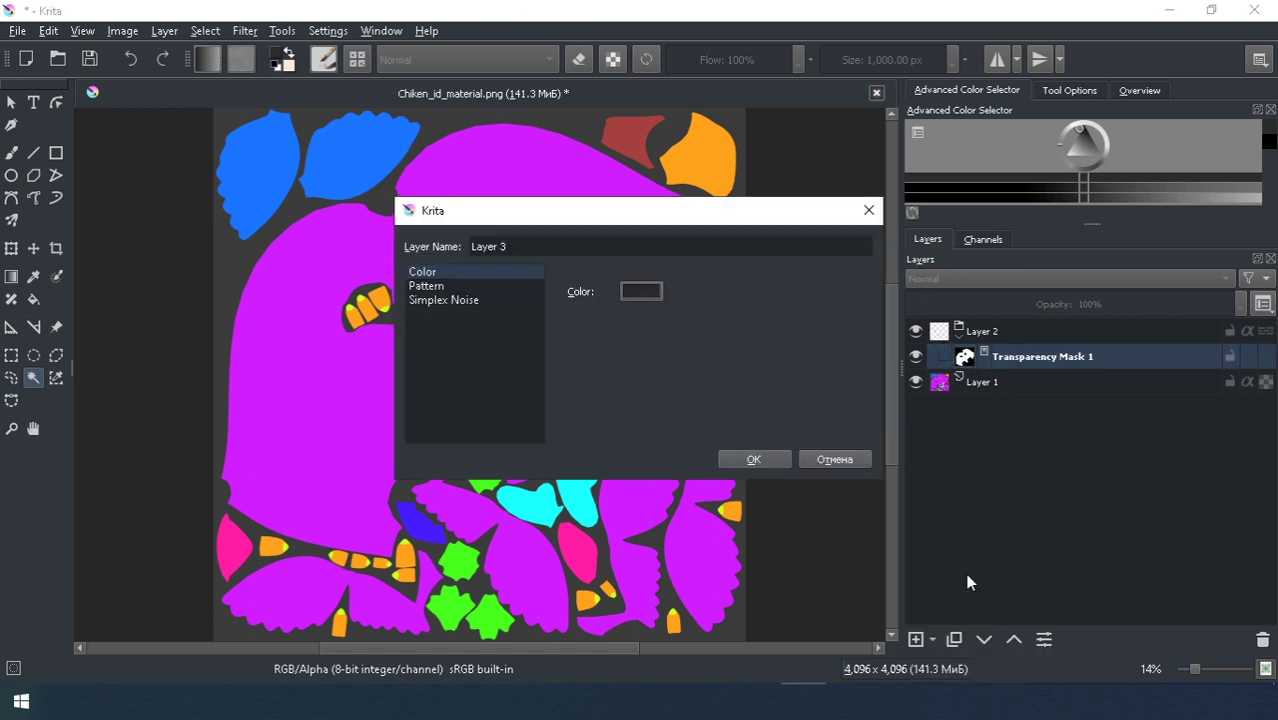
left_click(643, 292)
left_click(643, 368)
left_click_drag(464, 196, 445, 172)
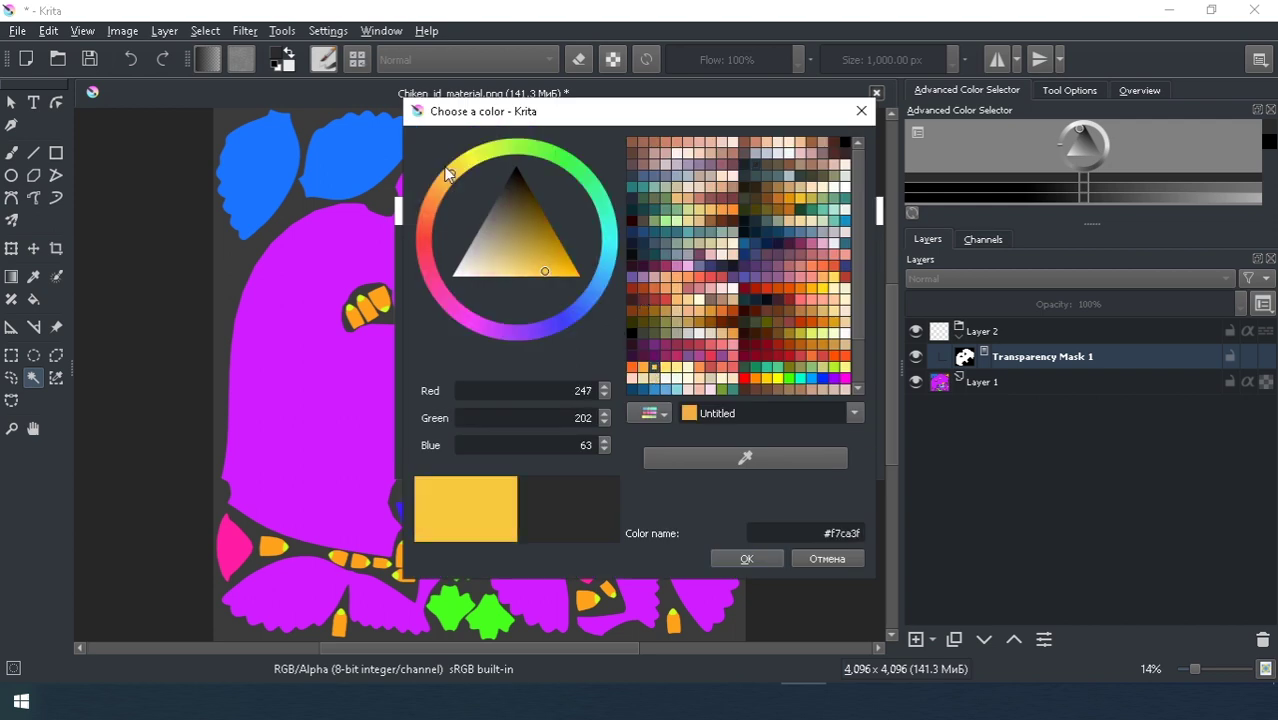
left_click(592, 283)
left_click(746, 558)
key("Return")
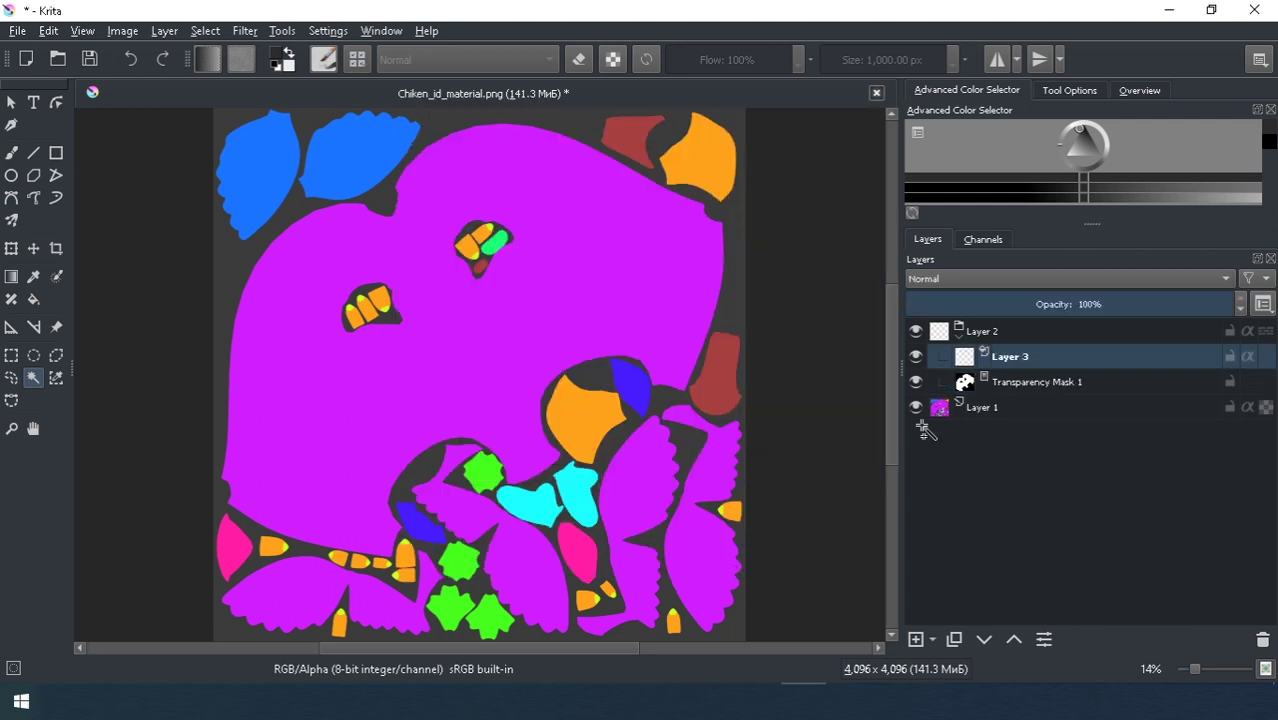
Step: Hide the ID map Layer 1 so only the orange fill shows, then open the File menu
left_click(915, 407)
scroll(237, 334, "up", 2)
scroll(365, 354, "up", 1)
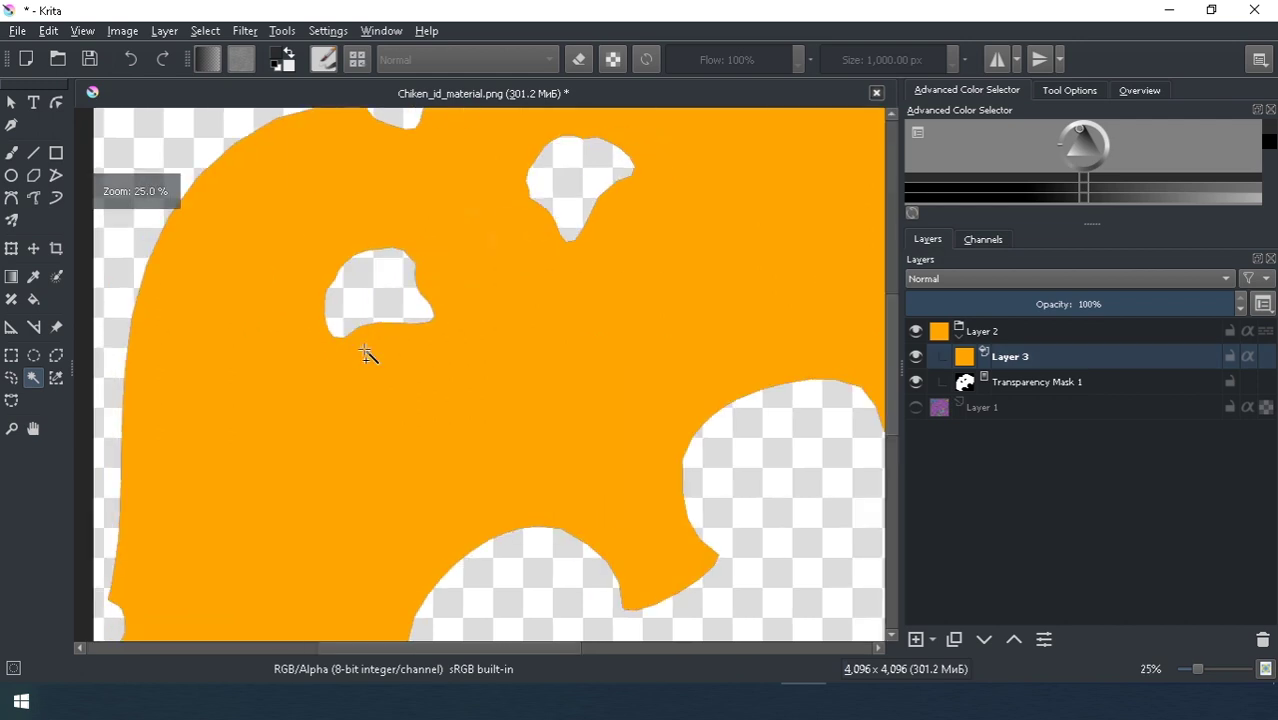
scroll(365, 354, "down", 4)
left_click(17, 30)
Step: Open Chiken displacement map.png, Chiken bump map final.png and Chiken bump map final2.png
left_click(40, 72)
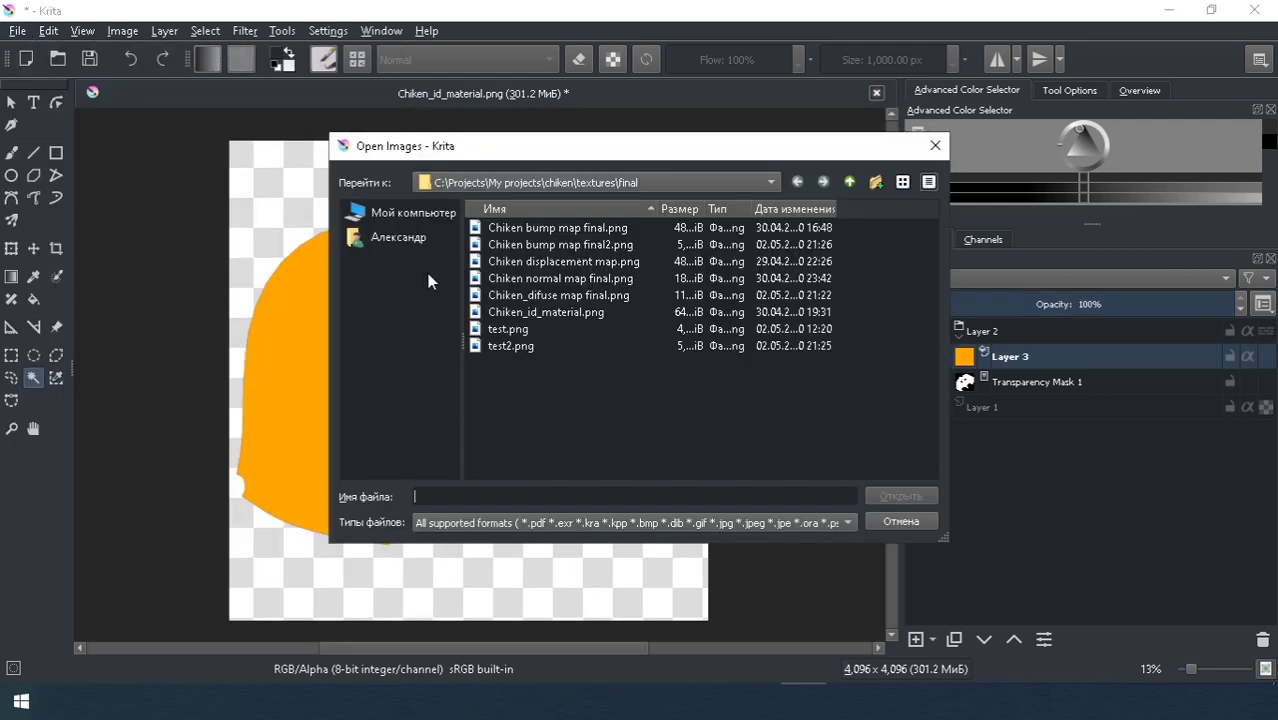
left_click(497, 261)
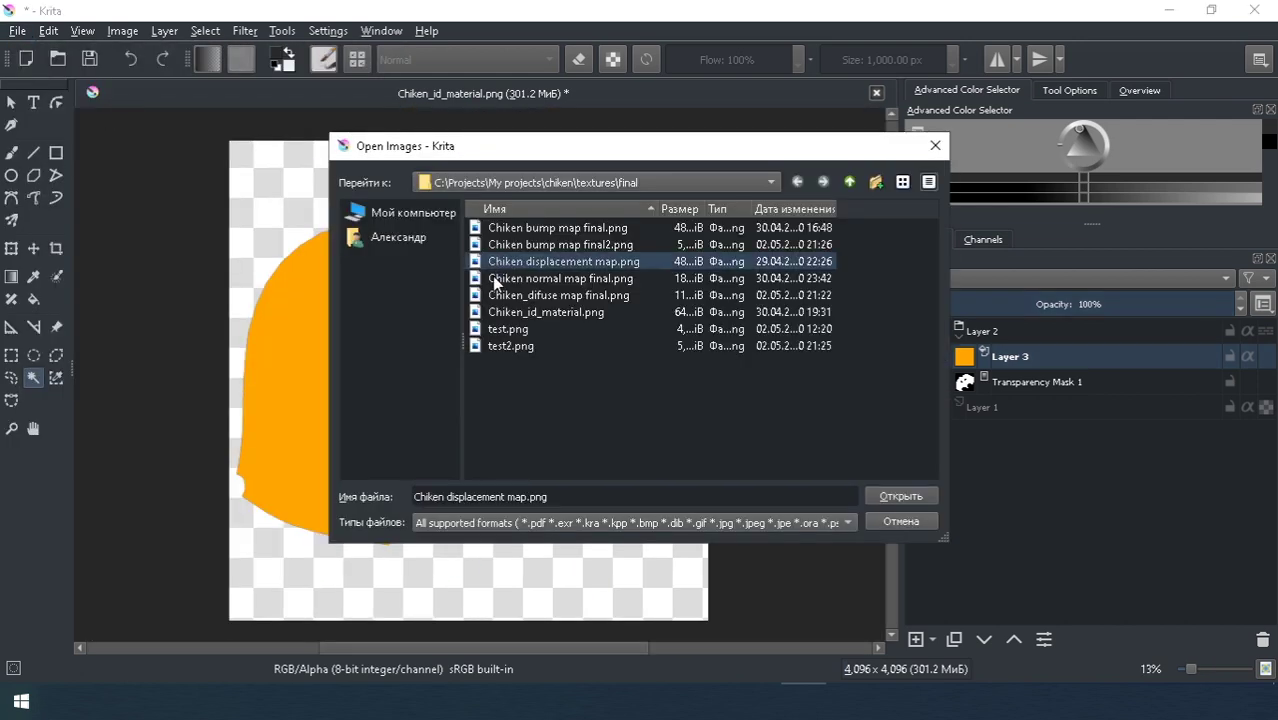
left_click(540, 245, "ctrl")
left_click(546, 228, "ctrl")
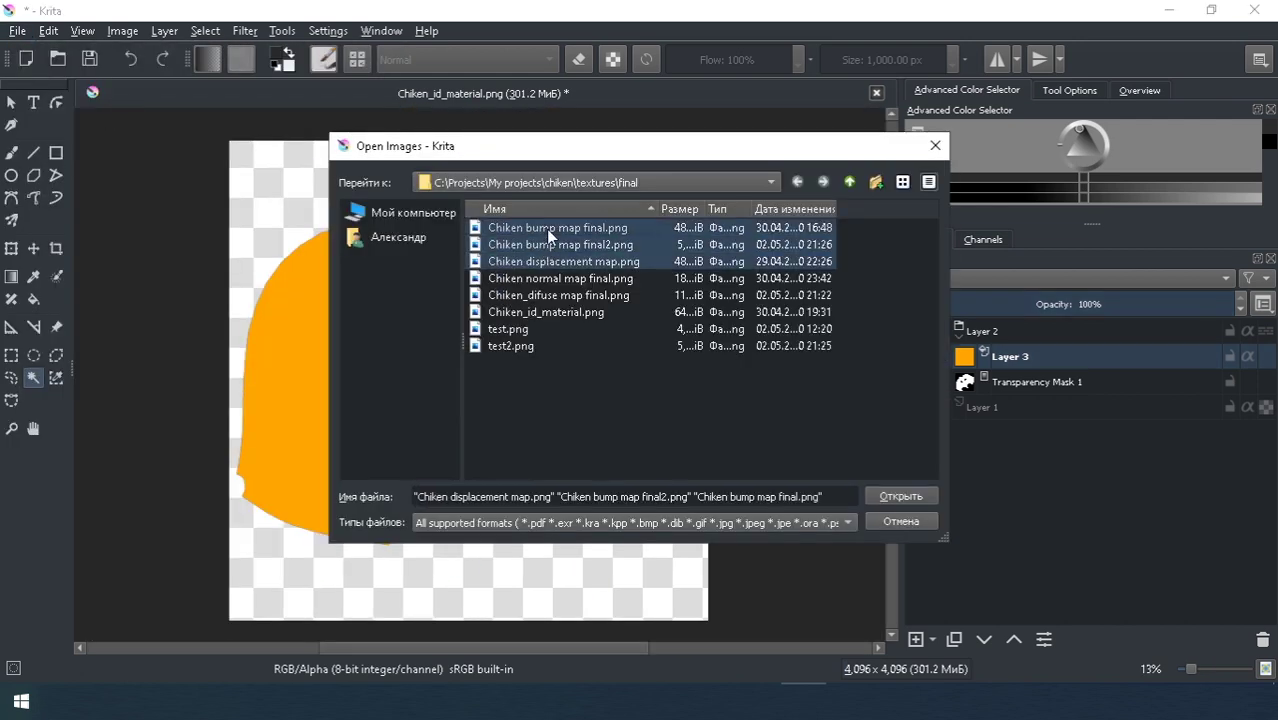
left_click(887, 500)
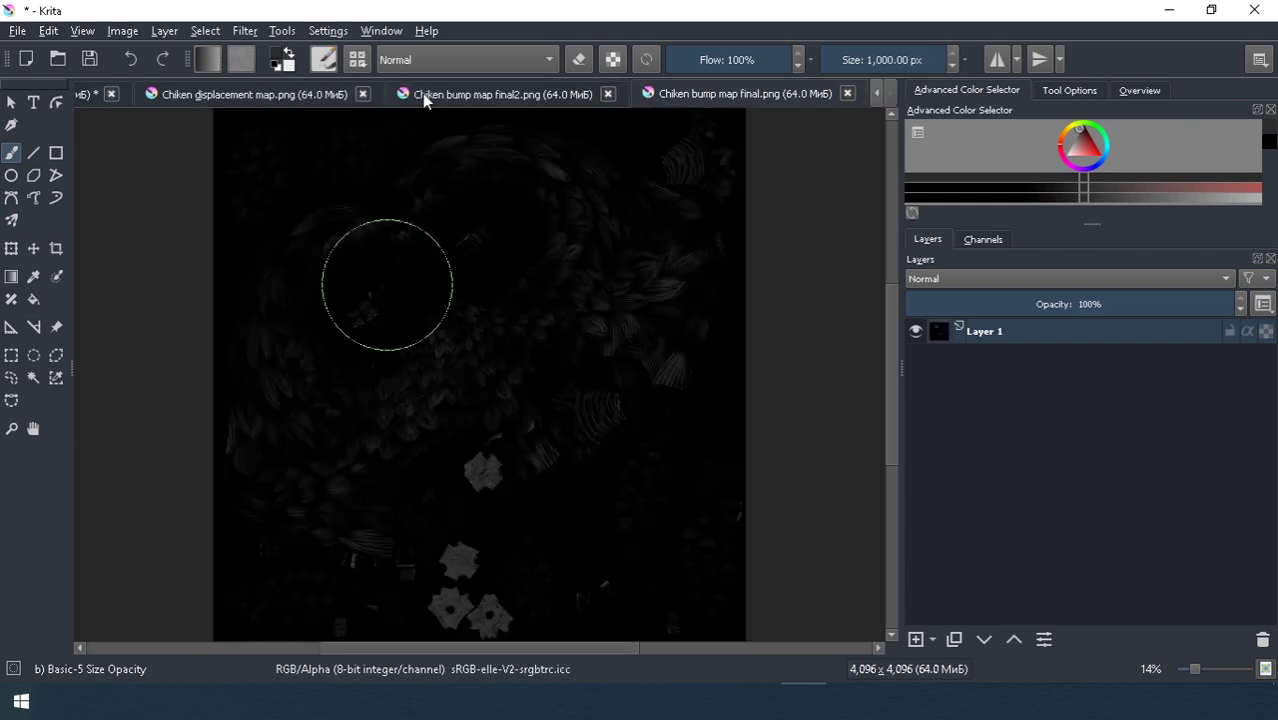
Step: In the displacement map document, select the whole texture as a rectangle
left_click(422, 93)
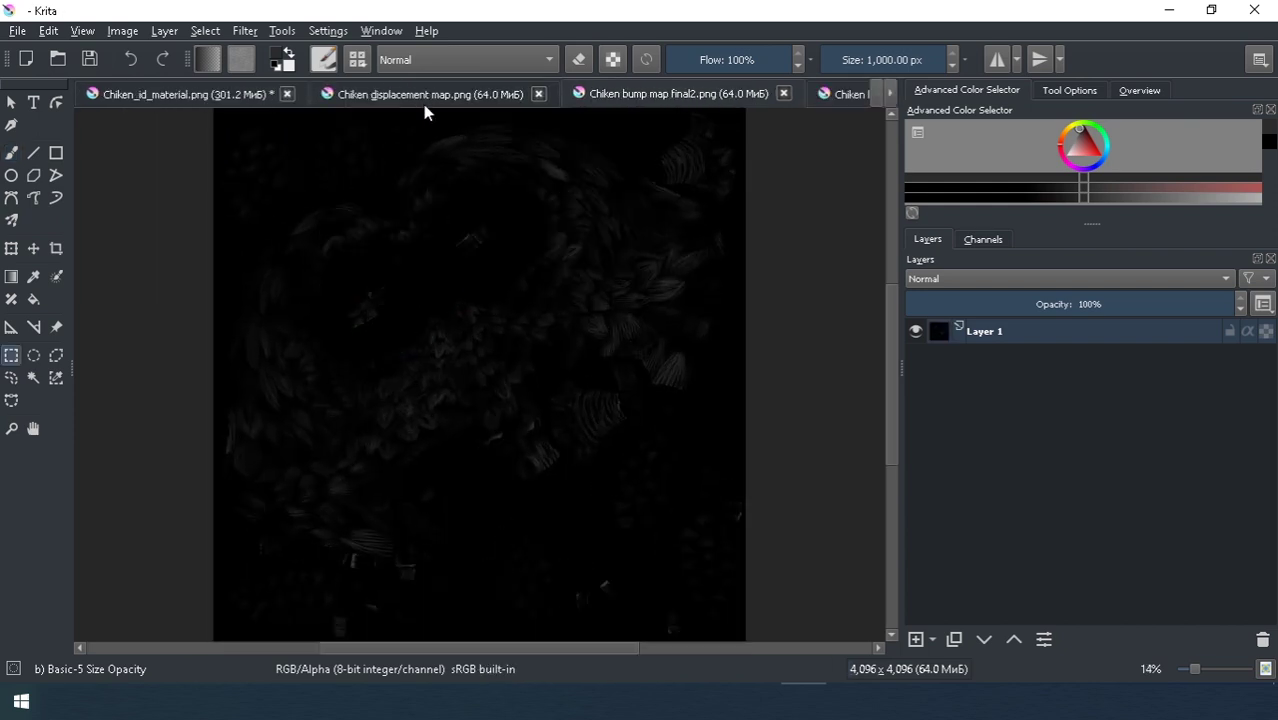
left_click(11, 102)
left_click(530, 94)
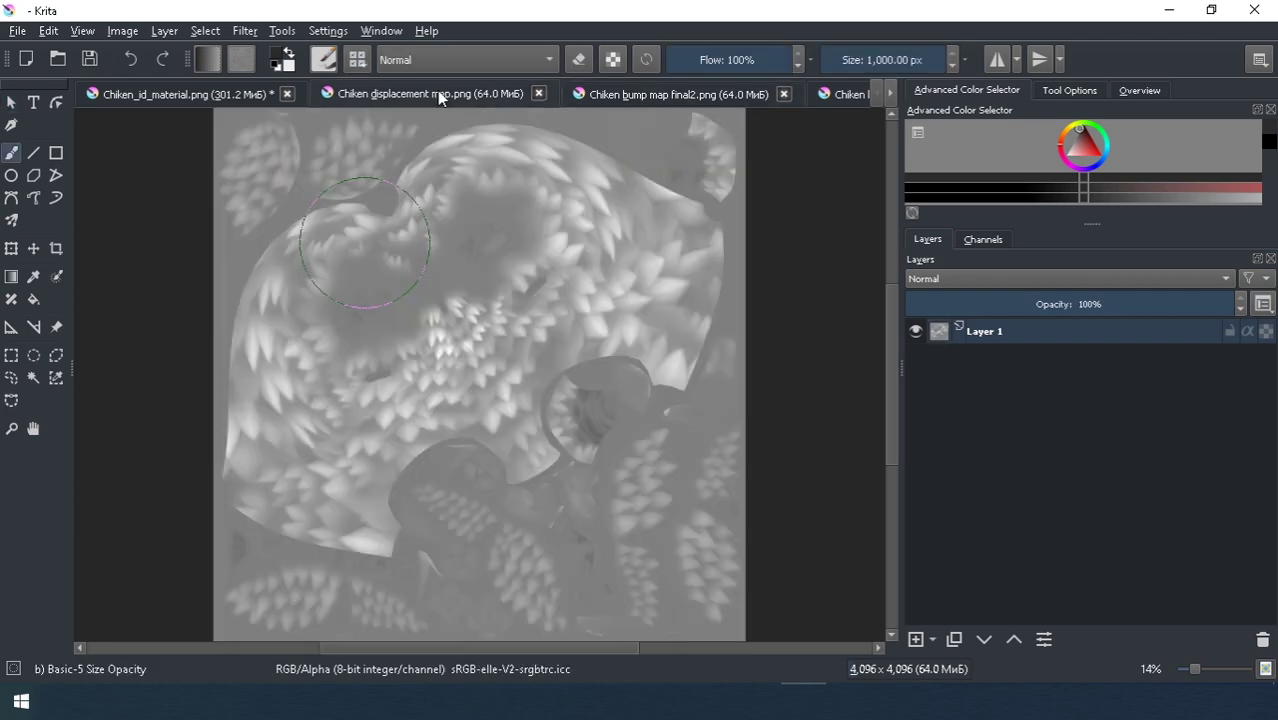
scroll(386, 203, "down", 2)
left_click_drag(249, 162, 616, 455)
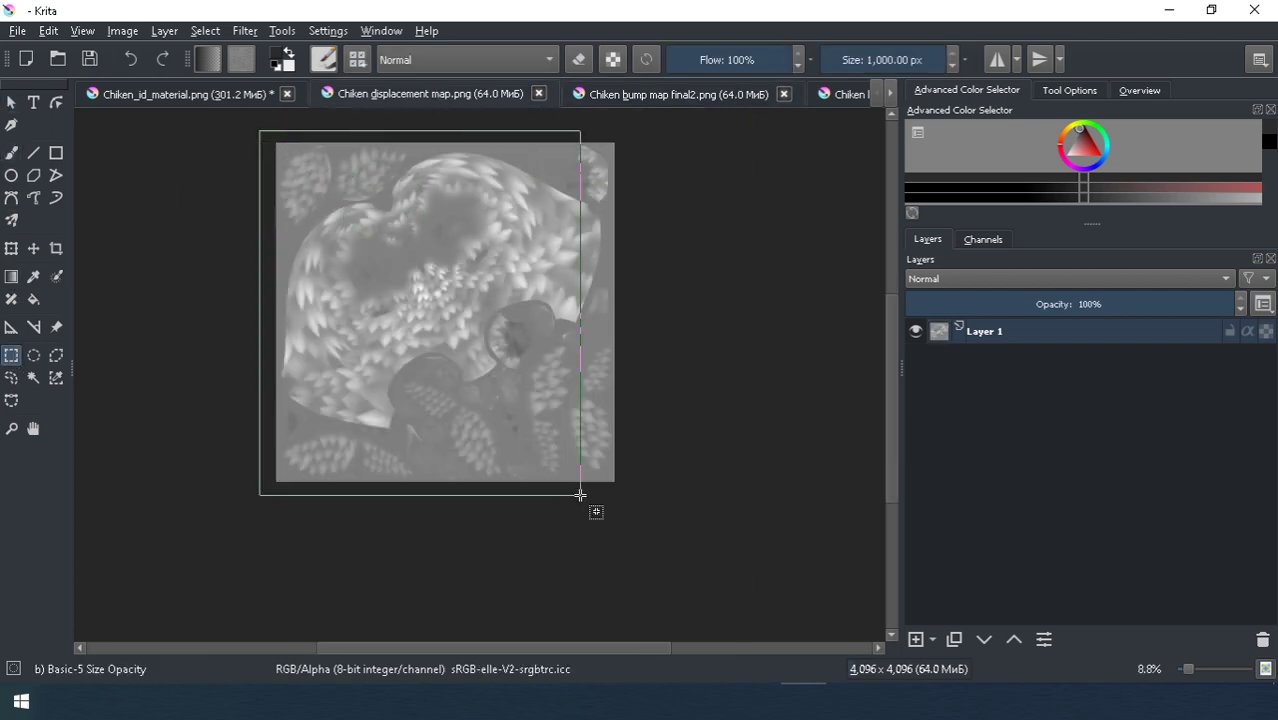
Step: Paste the grey displacement texture above Layer 3 in Chiken_id_material and set it to Overlay
left_click(180, 94)
left_click(1019, 386)
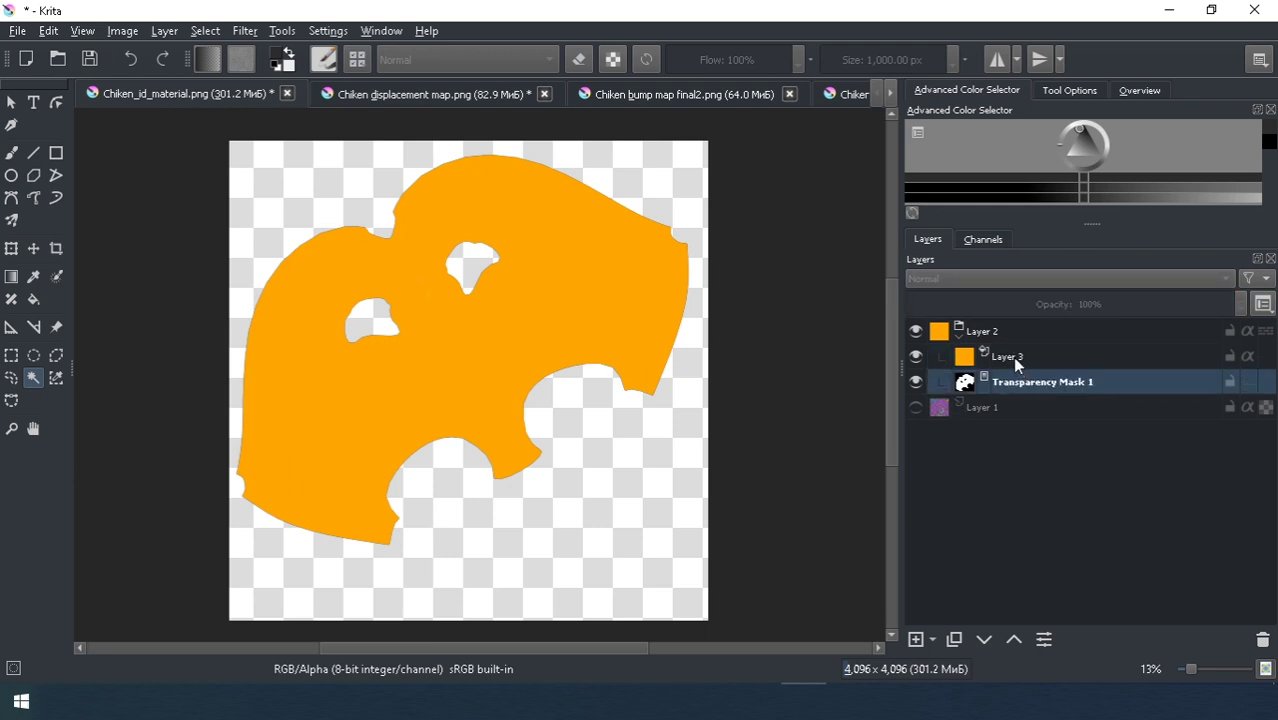
left_click(1013, 358)
key("ctrl+v")
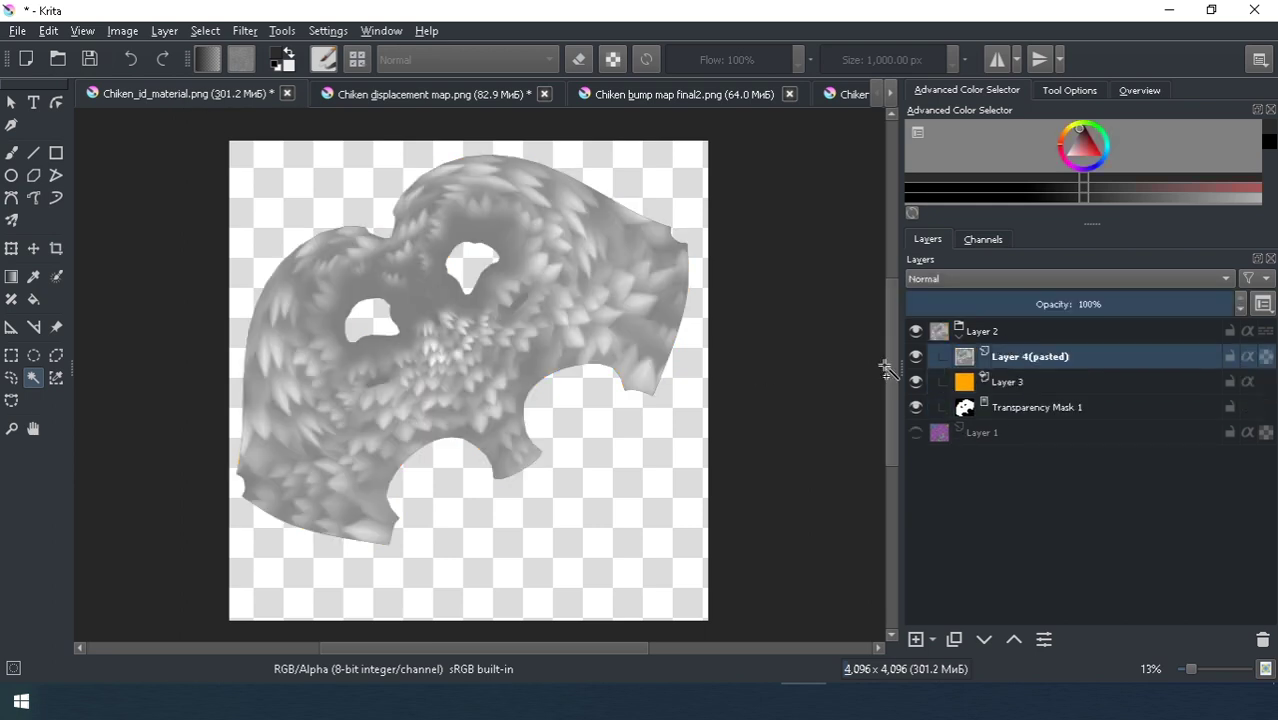
left_click(968, 283)
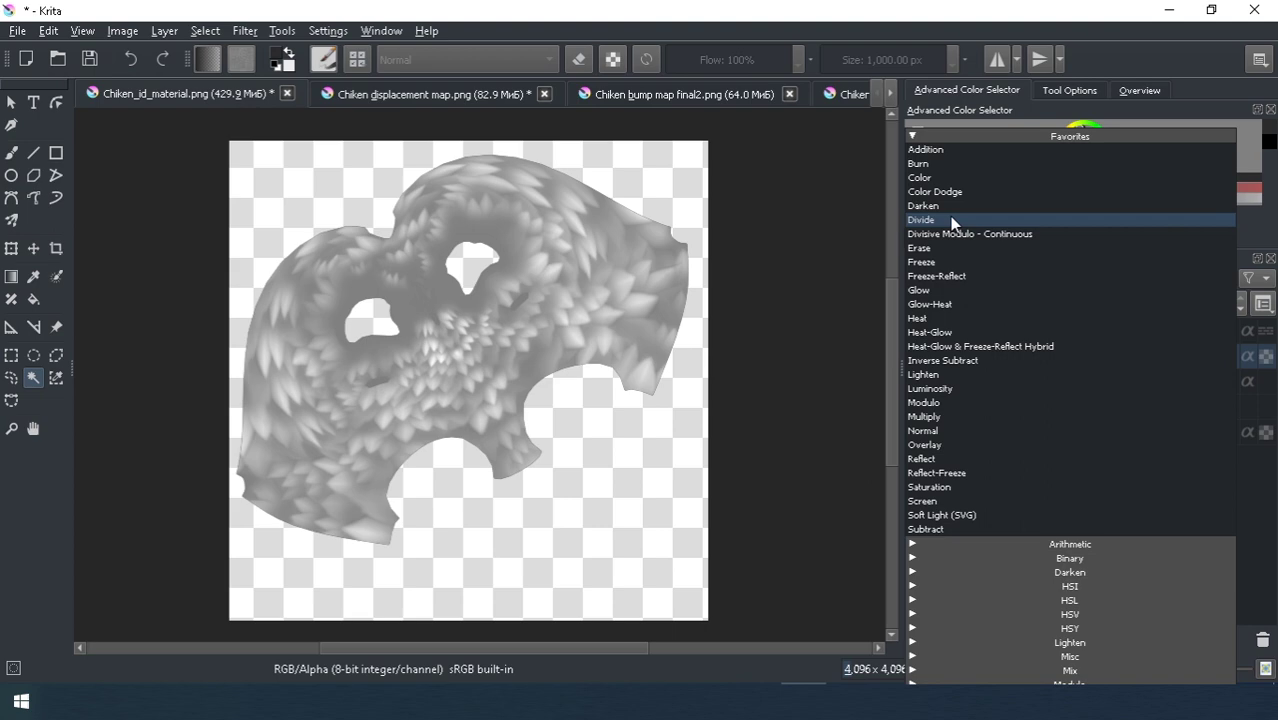
left_click(930, 444)
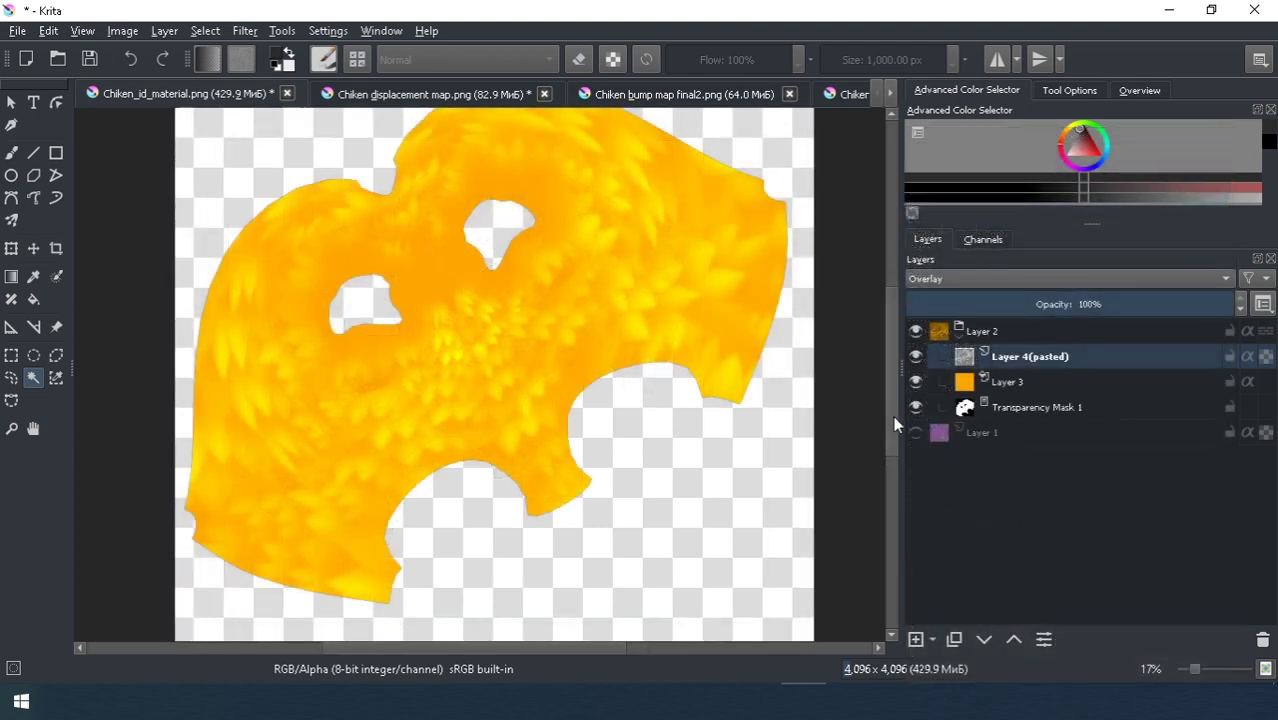
right_click(962, 368)
mouse_move(988, 341)
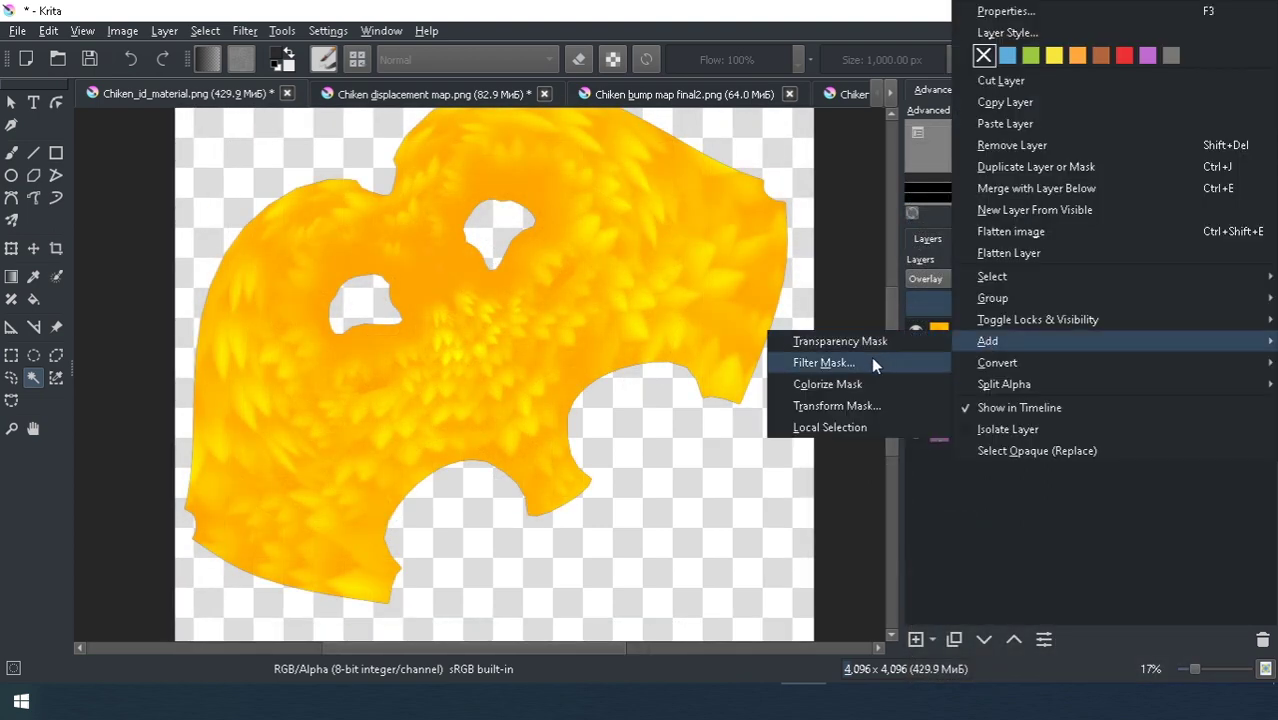
Step: Add a Levels filter mask raising the black point, lowering the white point, gamma 1.245
left_click(871, 363)
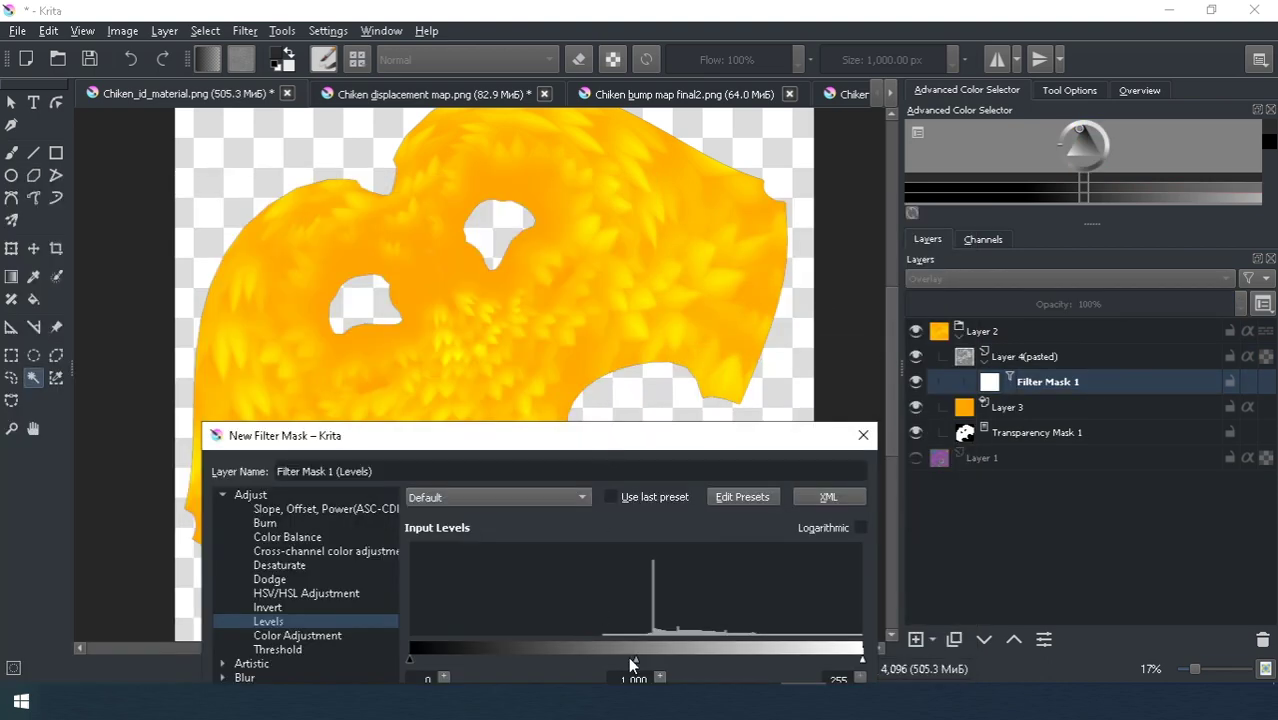
left_click_drag(706, 659, 624, 659)
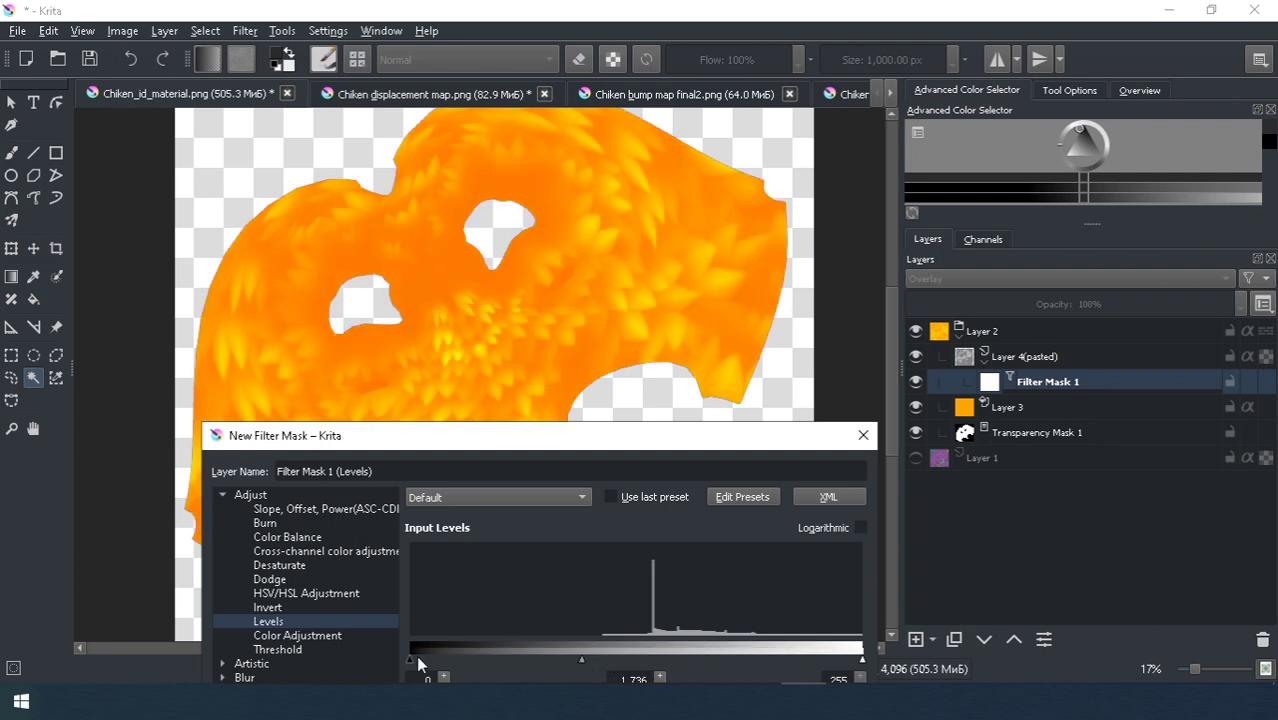
left_click_drag(411, 659, 480, 659)
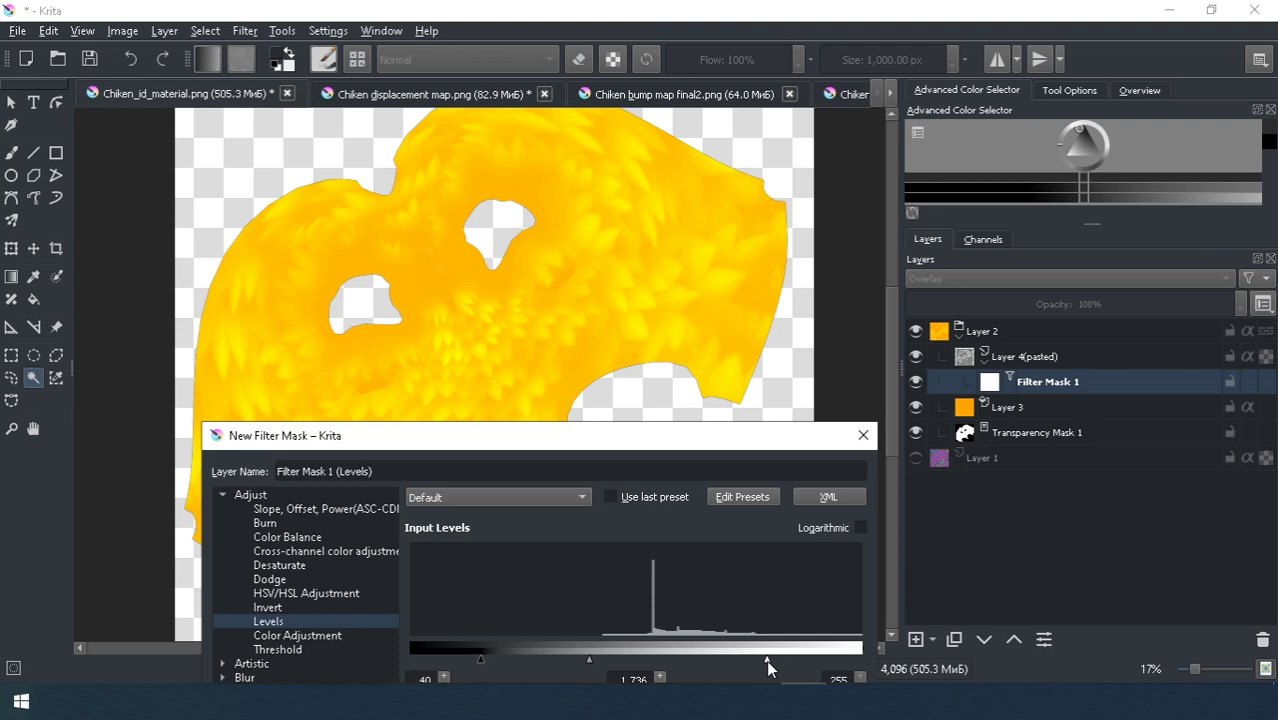
left_click_drag(766, 660, 766, 659)
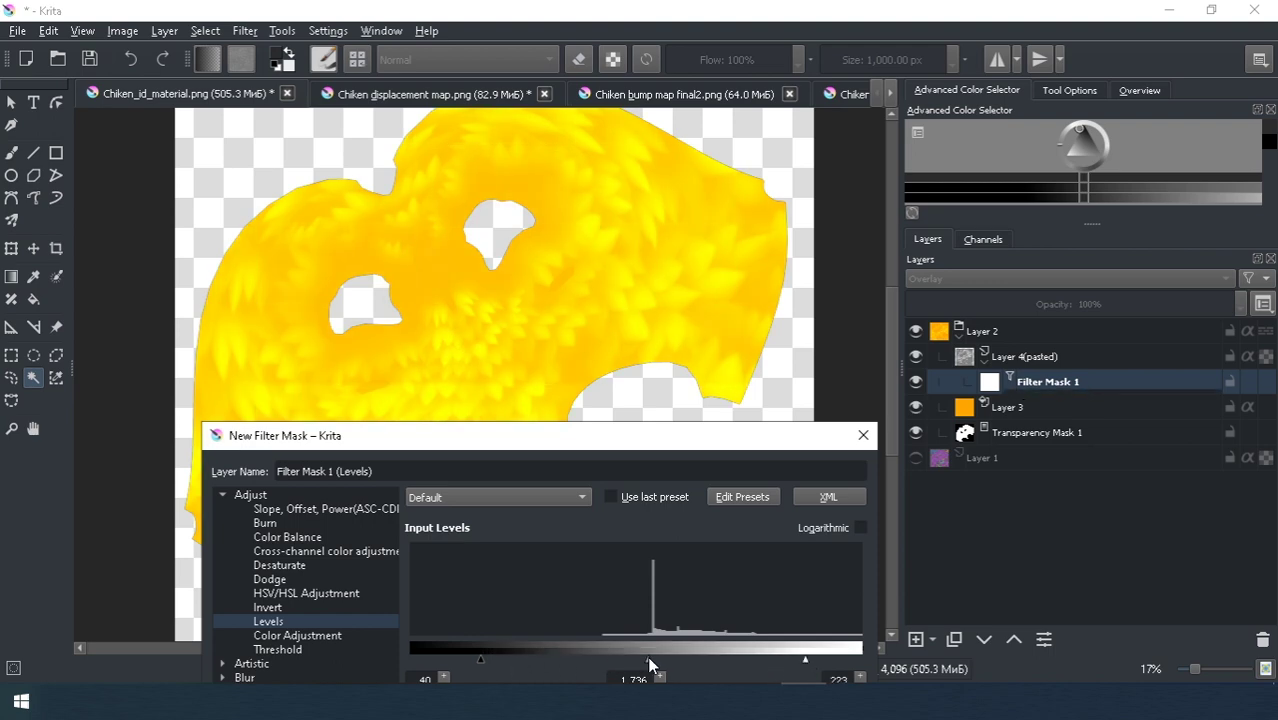
left_click_drag(648, 659, 627, 659)
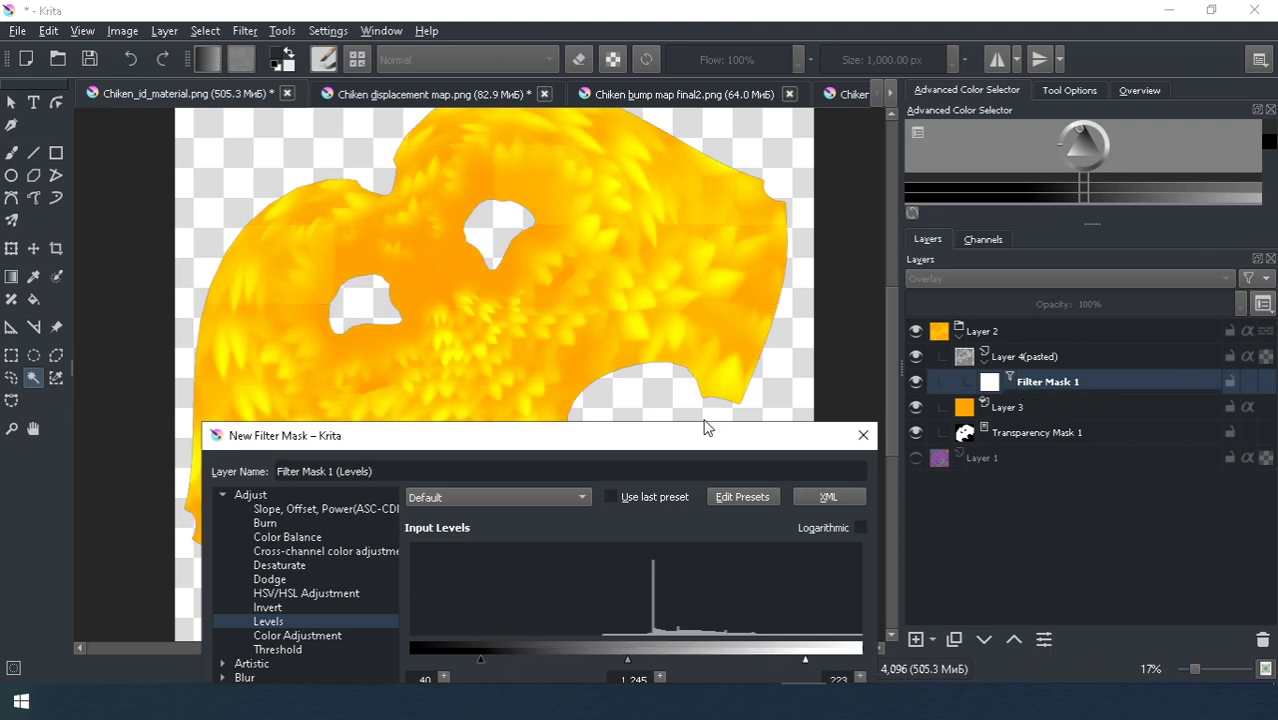
left_click_drag(706, 428, 668, 198)
left_click(709, 677)
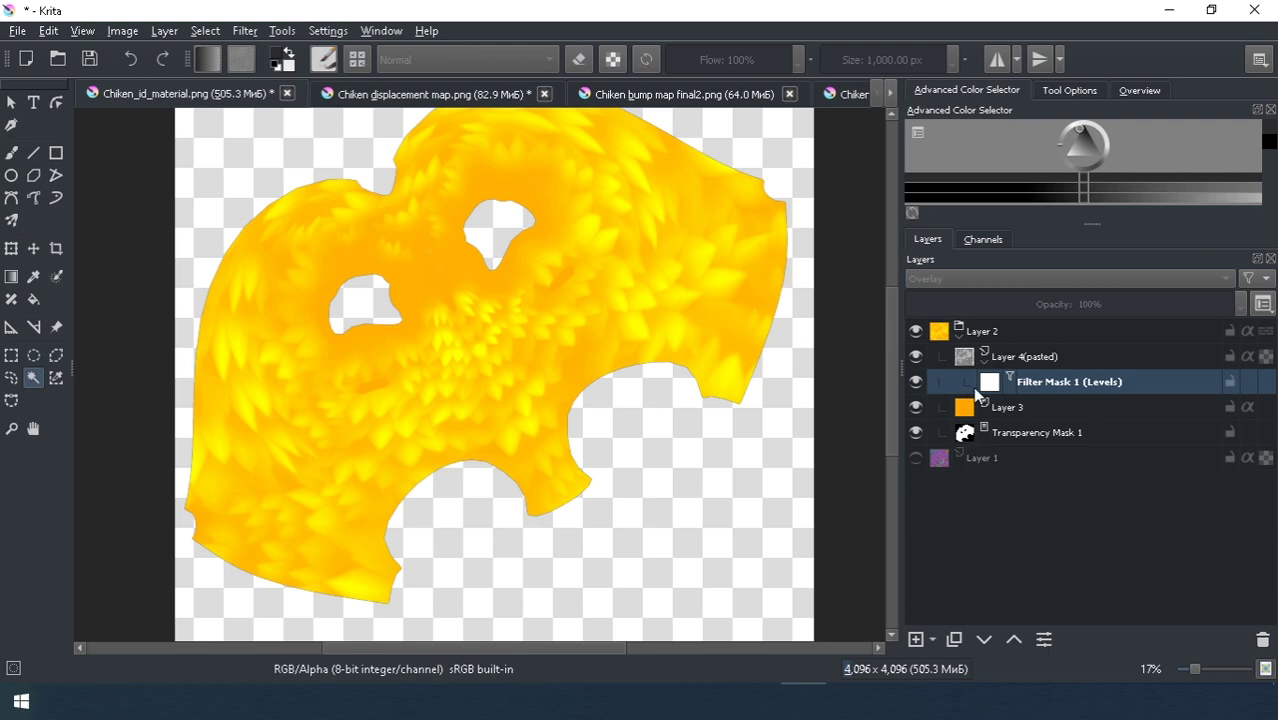
left_click(916, 381)
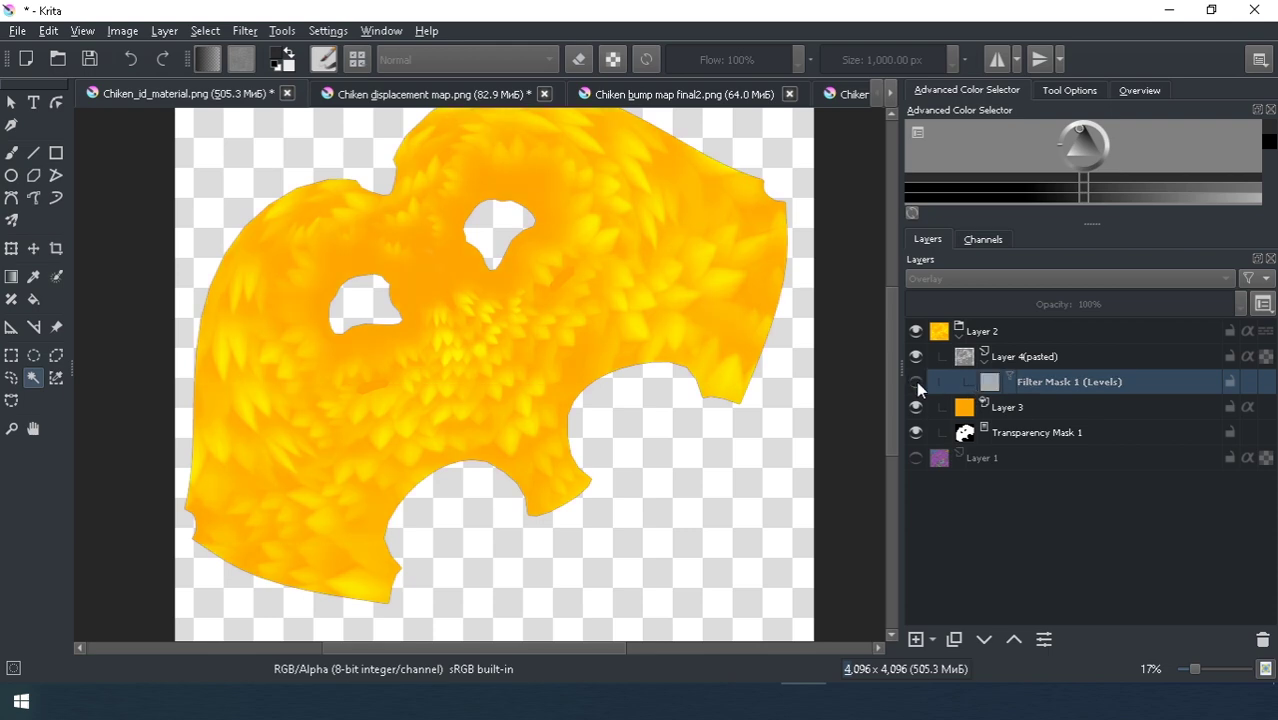
Step: Select the texture area of the bump map document with a rectangular selection
left_click(449, 96)
left_click(749, 98)
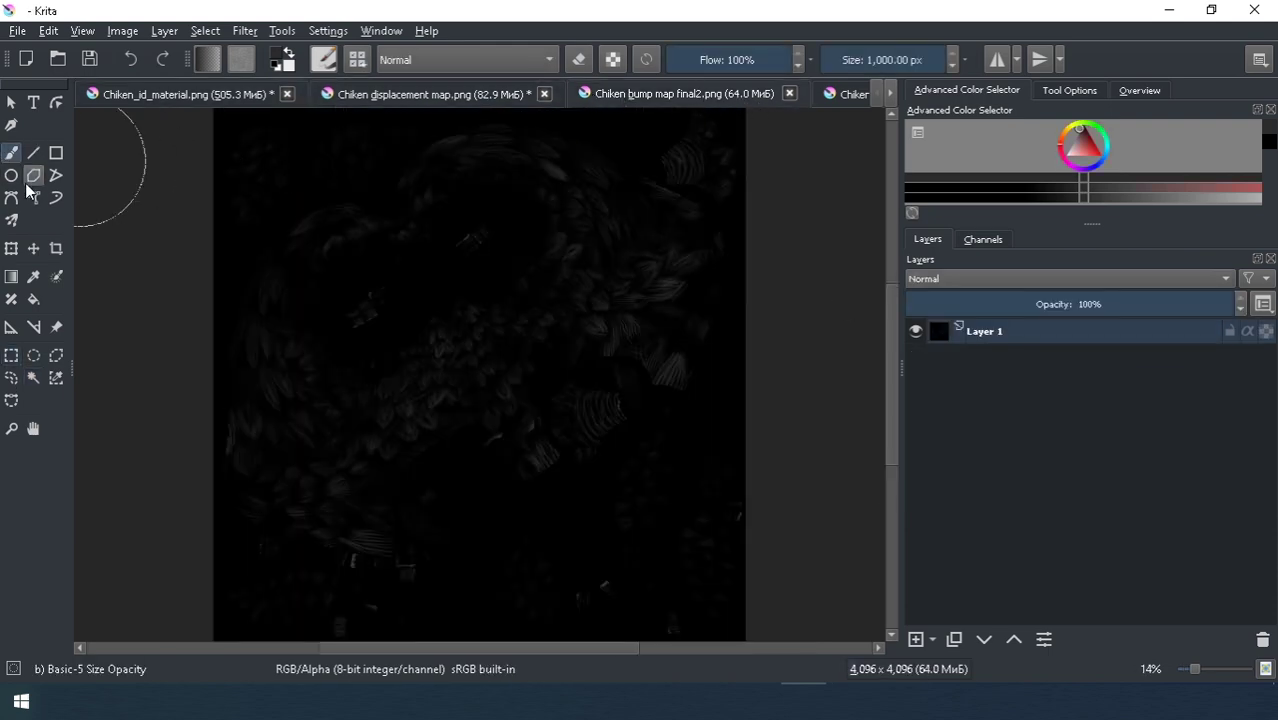
left_click(10, 356)
scroll(299, 285, "down", 2)
left_click_drag(248, 186, 584, 546)
left_click(517, 458)
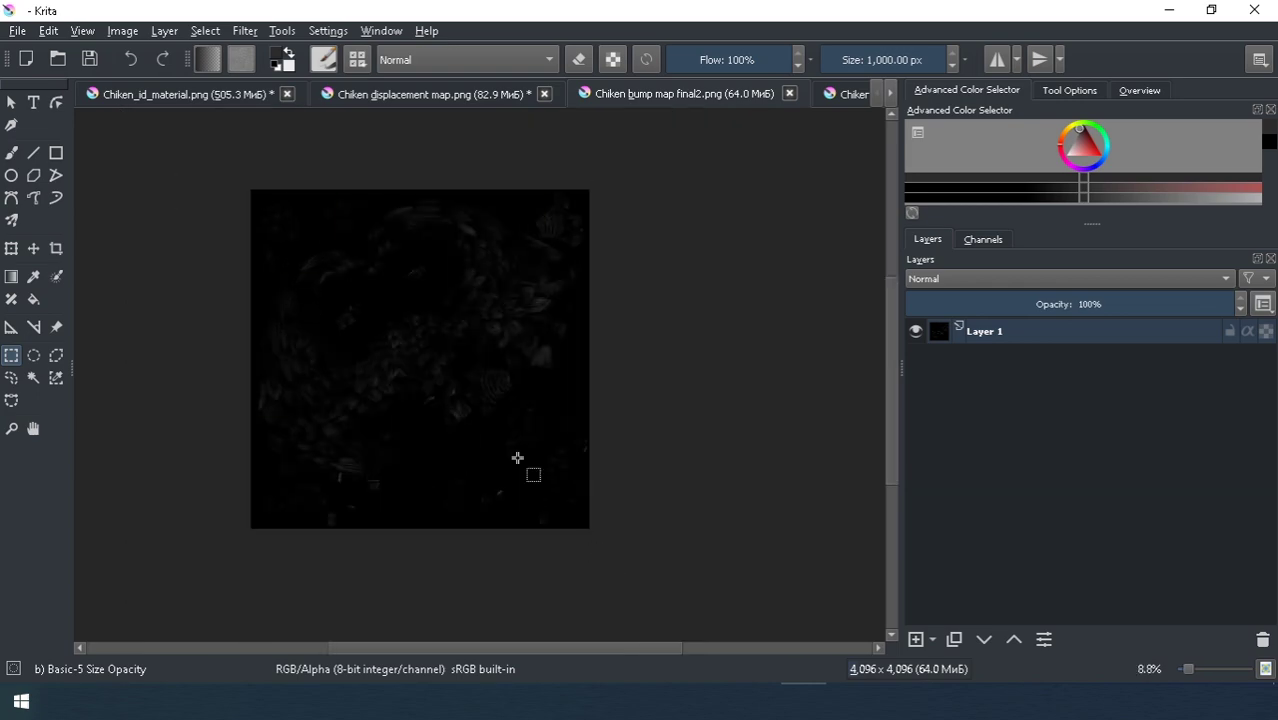
Step: Paste the bump texture above Layer 4(pasted) in Chiken_id_material as Addition at 49% opacity
left_click(240, 97)
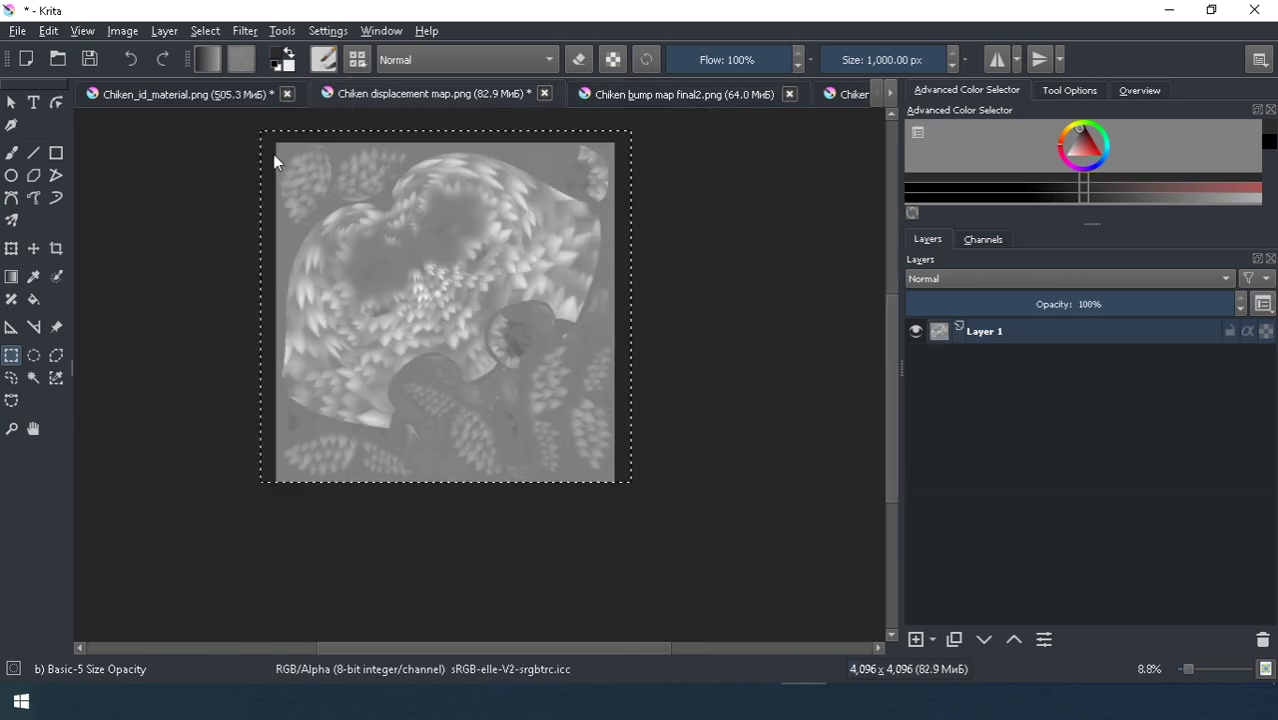
left_click(1005, 407)
left_click(1027, 358)
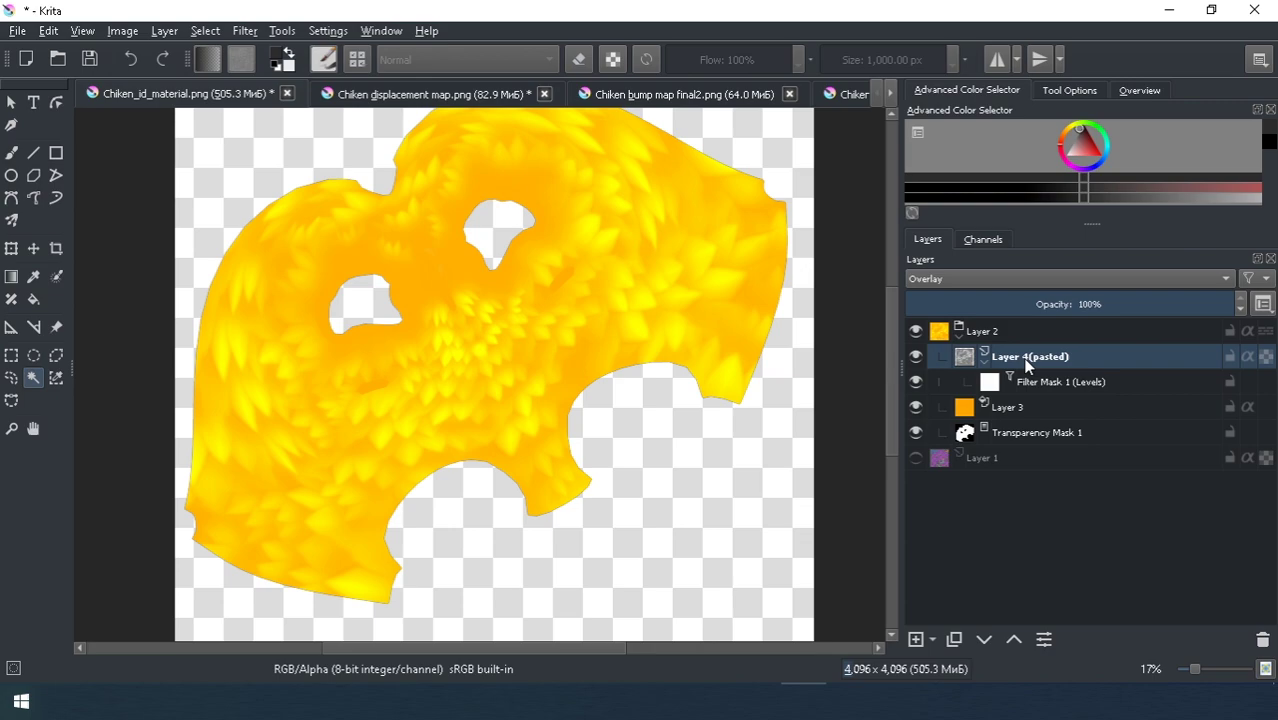
key("ctrl+v")
left_click(1068, 278)
left_click(940, 149)
scroll(524, 470, "up", 8)
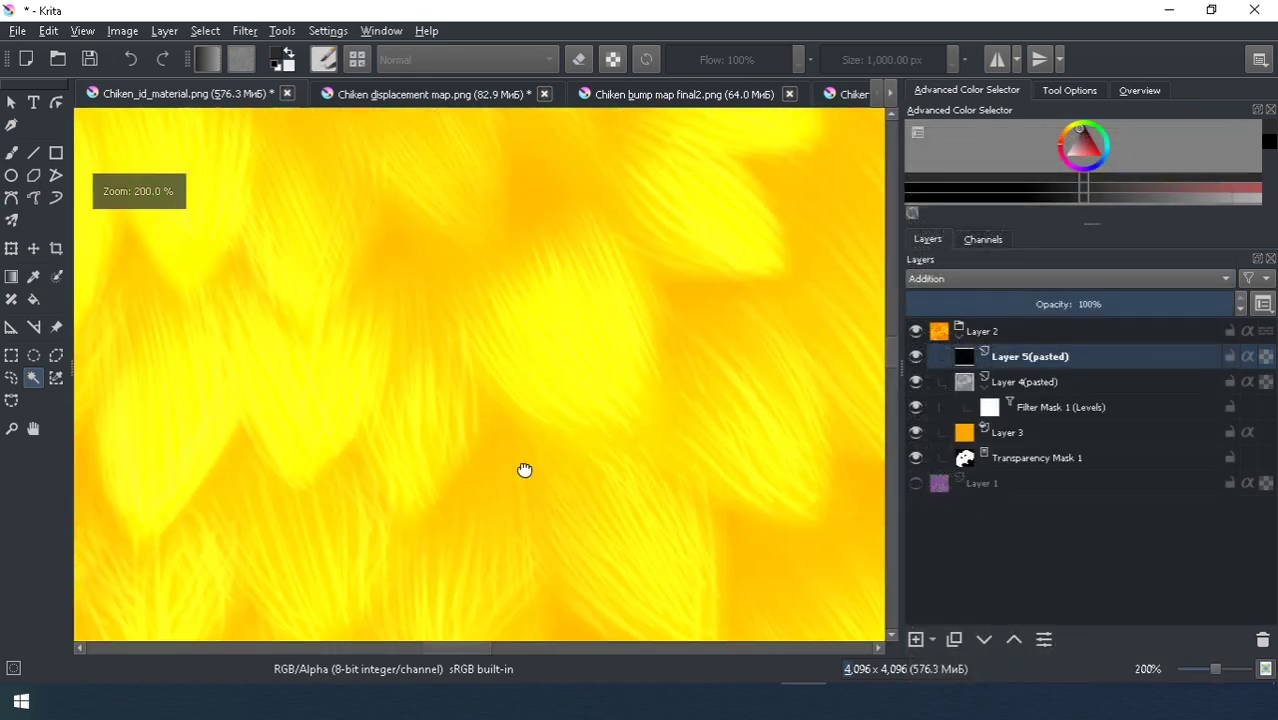
left_click(1046, 303)
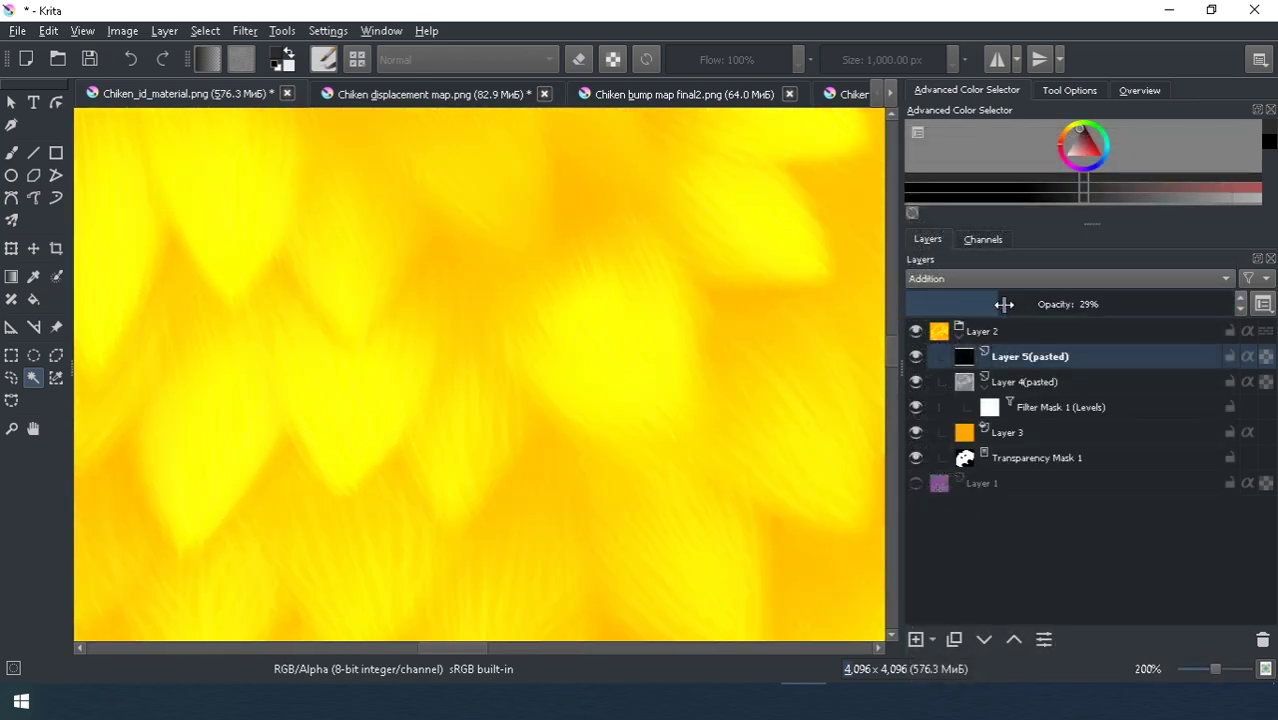
scroll(636, 457, "down", 1)
scroll(579, 434, "down", 2)
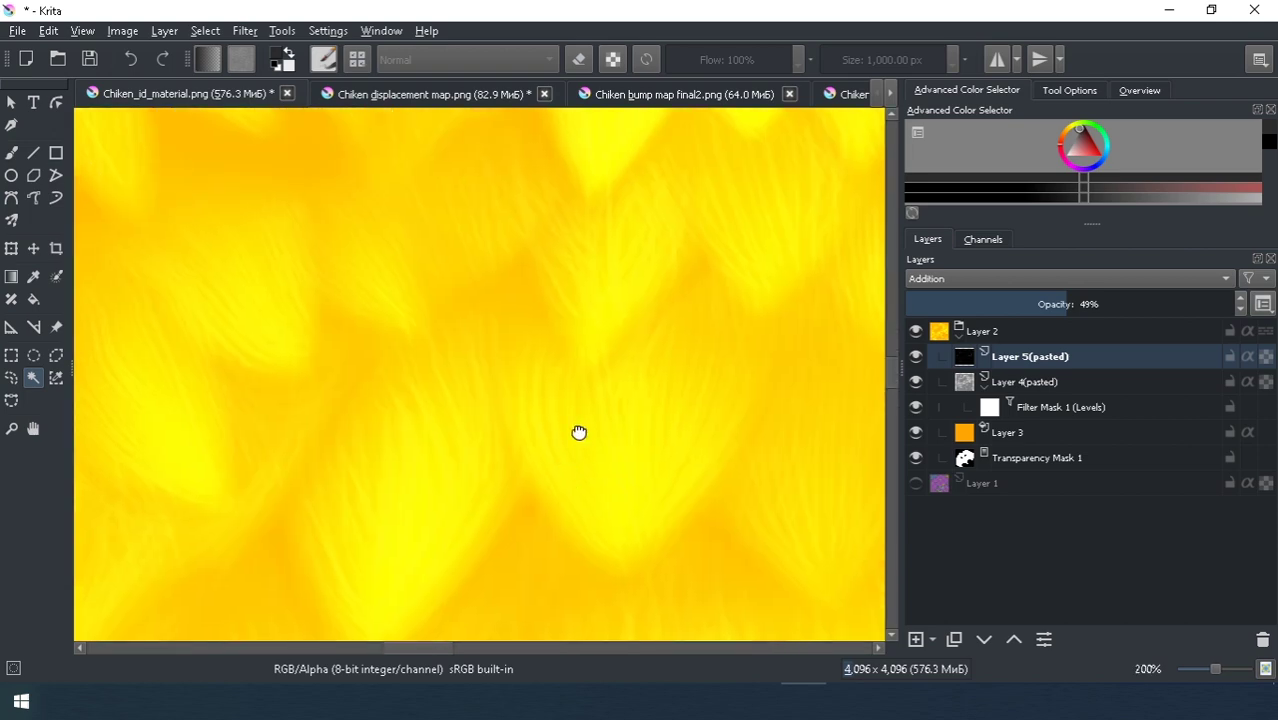
scroll(613, 408, "down", 1)
scroll(523, 414, "down", 2)
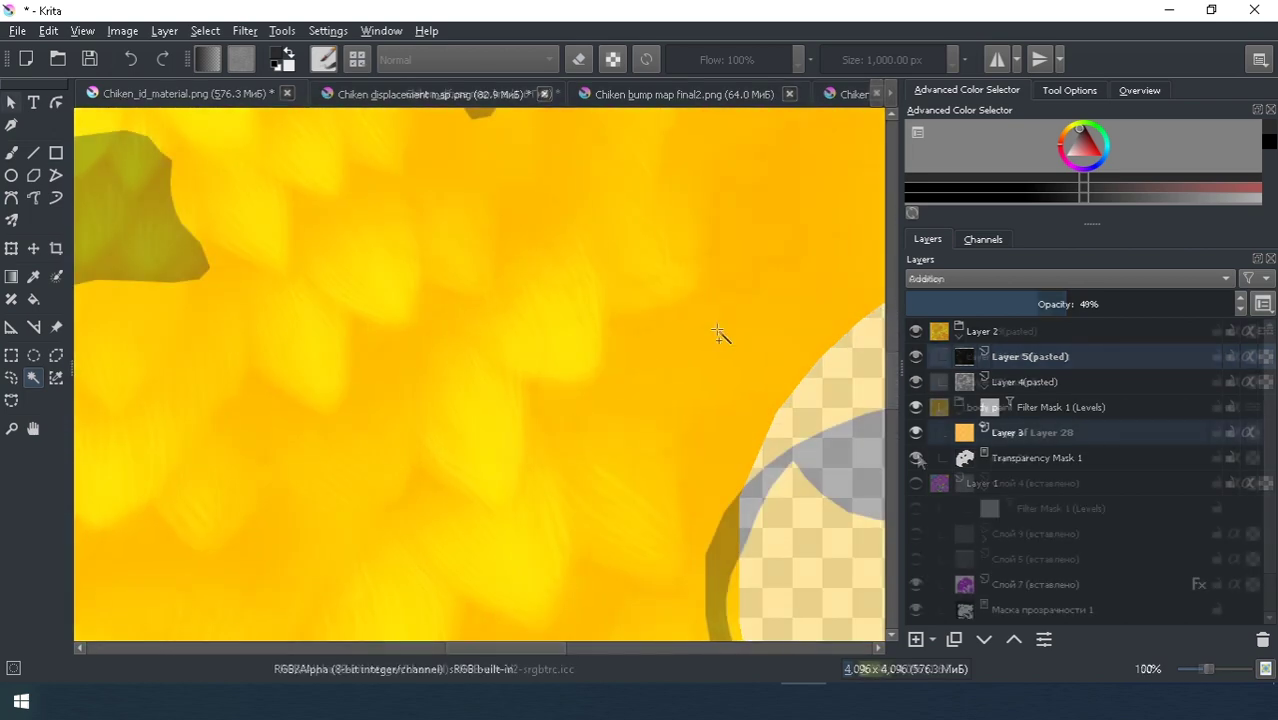
Step: Hide Copy of Layer 28, show Слой 5 and Layer 17 (pasted), collapsing the body paint group
left_click(916, 432)
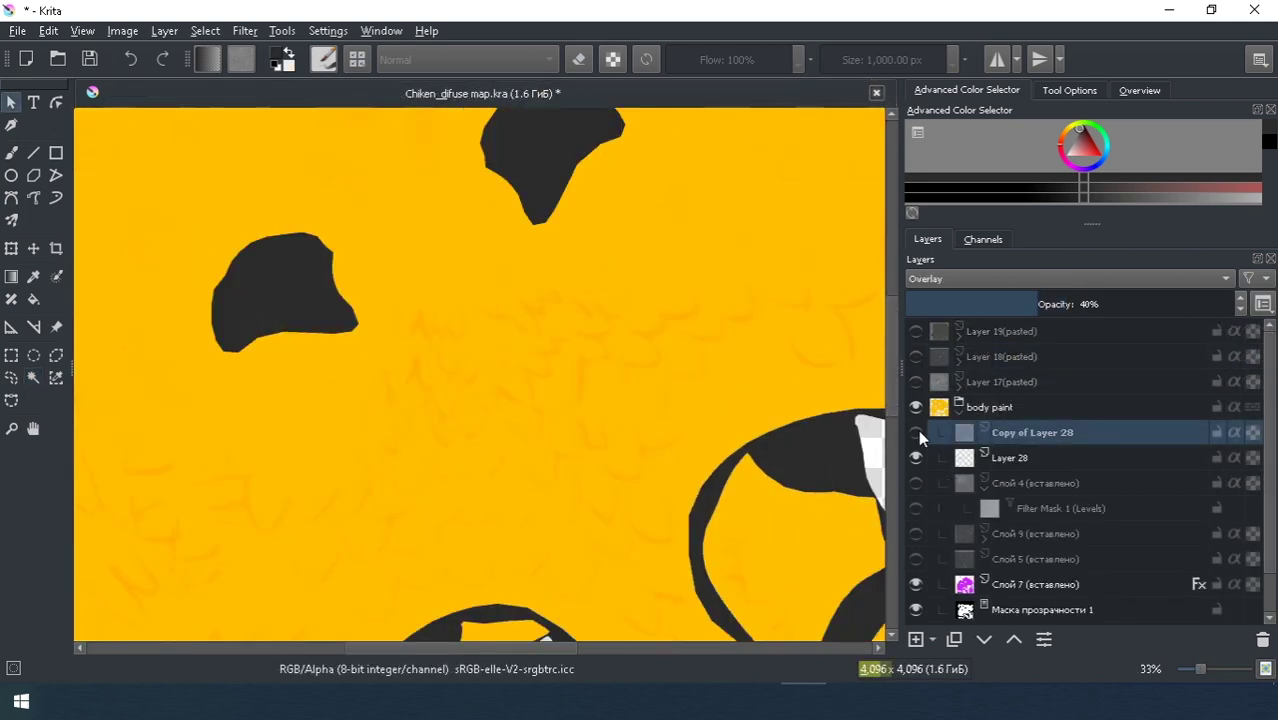
scroll(623, 412, "up", 3)
left_click(1026, 460)
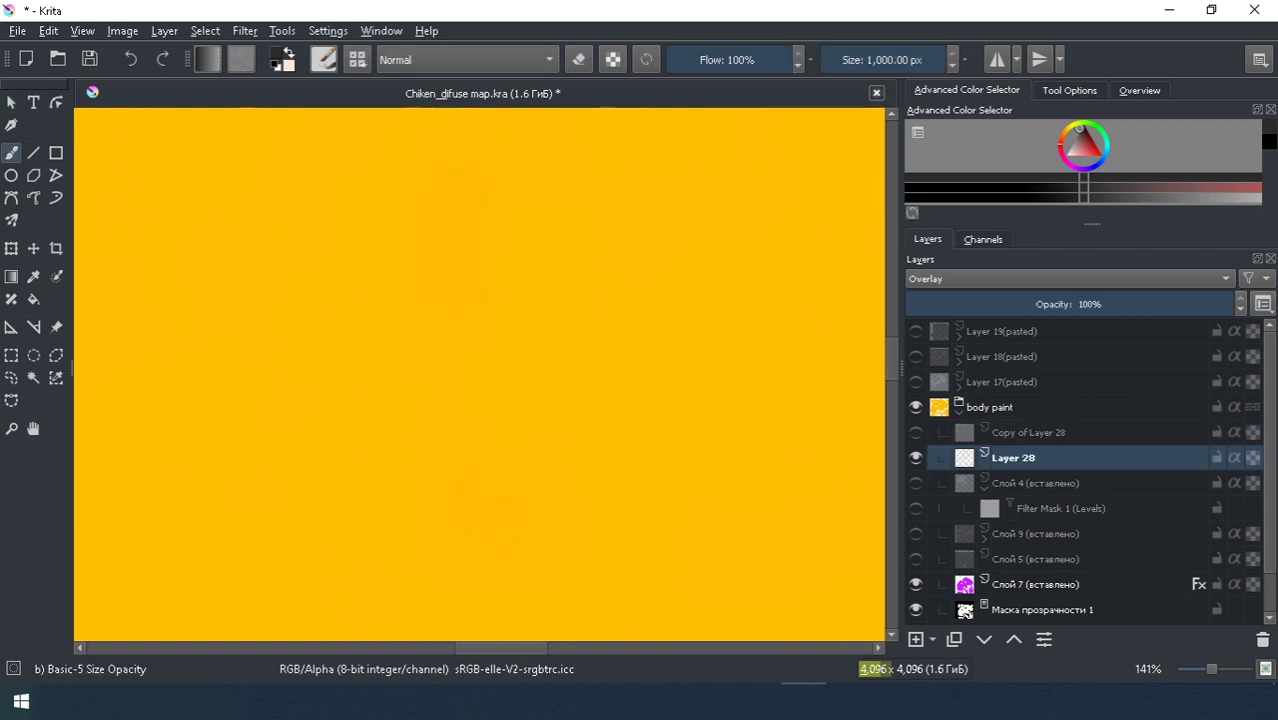
scroll(470, 457, "down", 3)
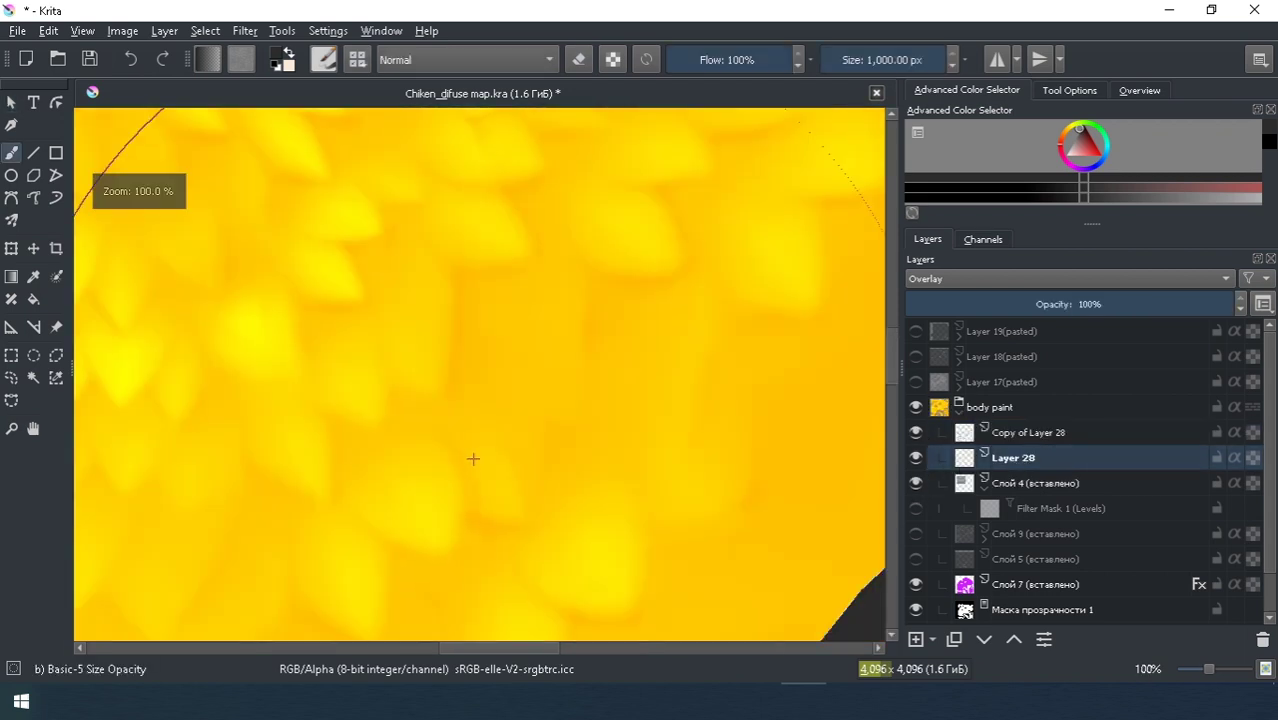
left_click(984, 484)
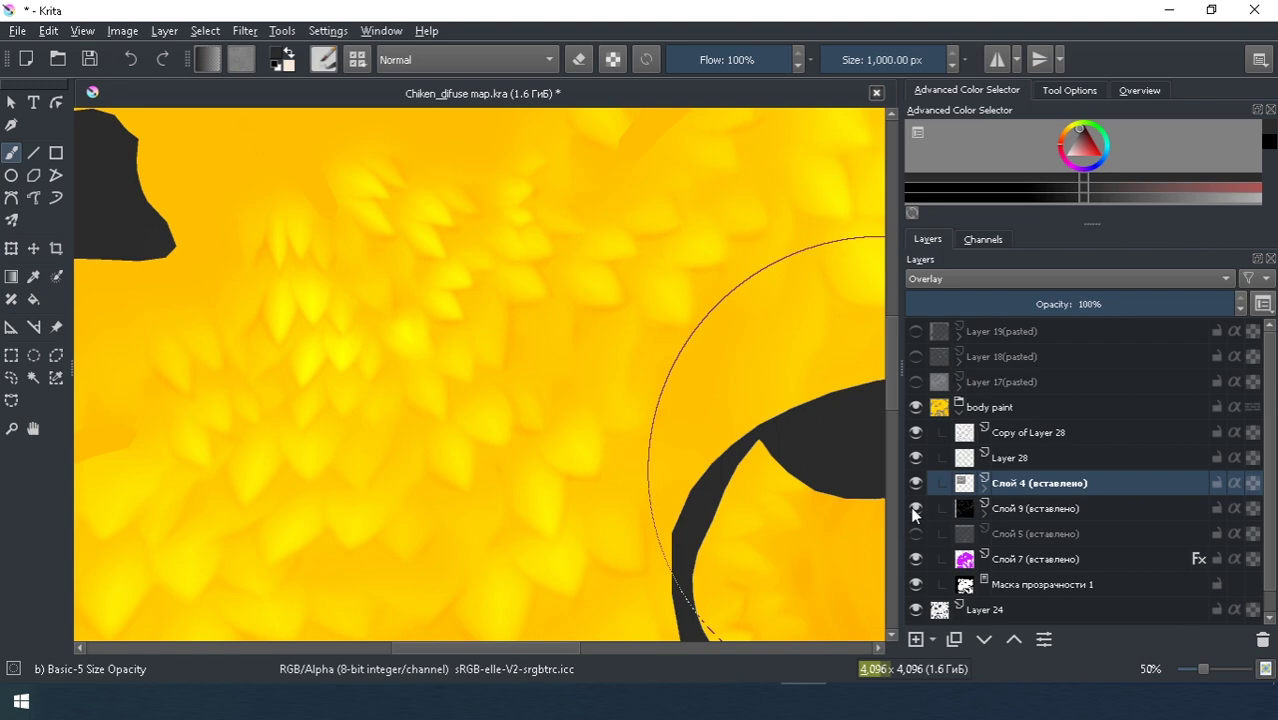
scroll(478, 401, "up", 2)
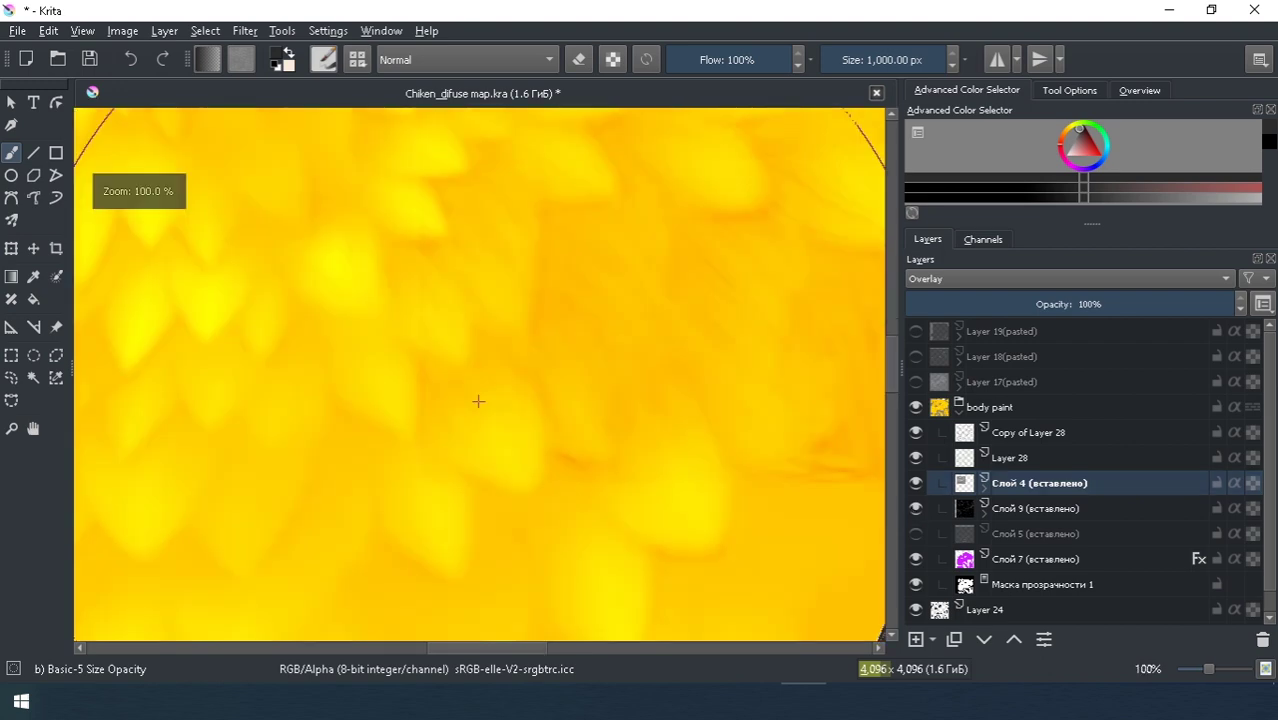
scroll(478, 401, "down", 2)
left_click(916, 533)
scroll(543, 445, "up", 2)
scroll(571, 390, "down", 4)
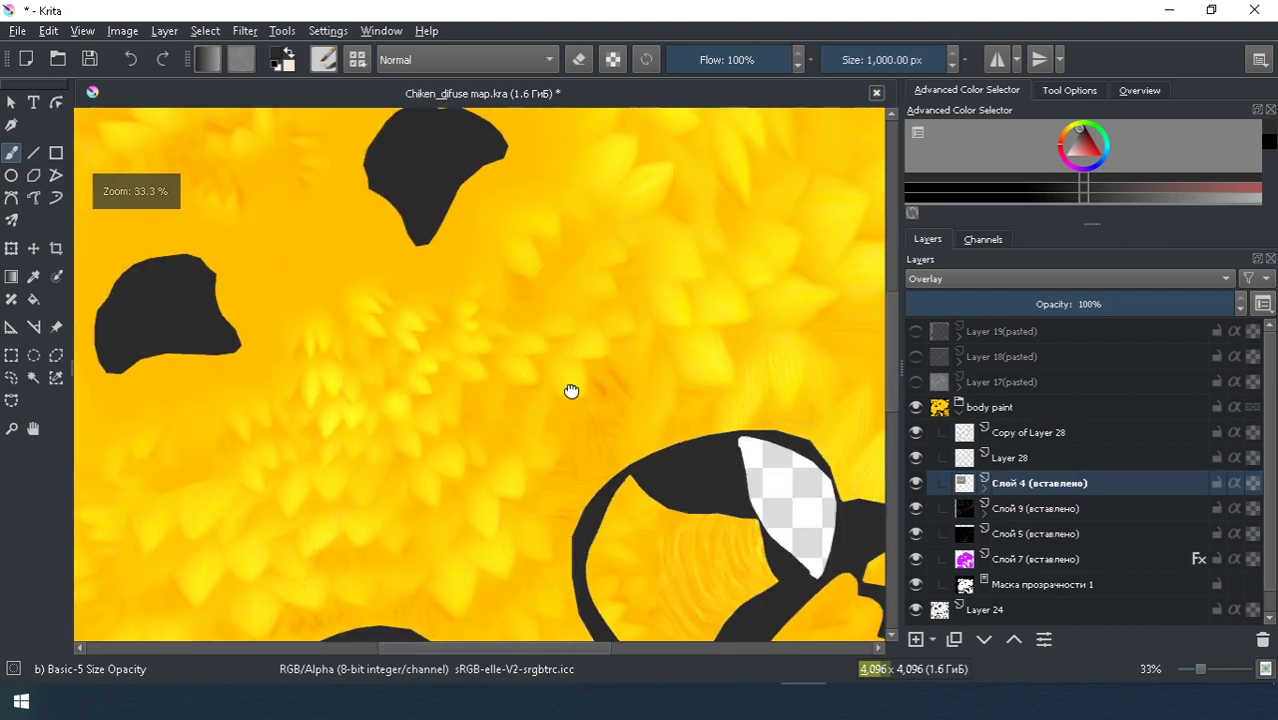
scroll(571, 390, "down", 2)
left_click(958, 405)
left_click(916, 381)
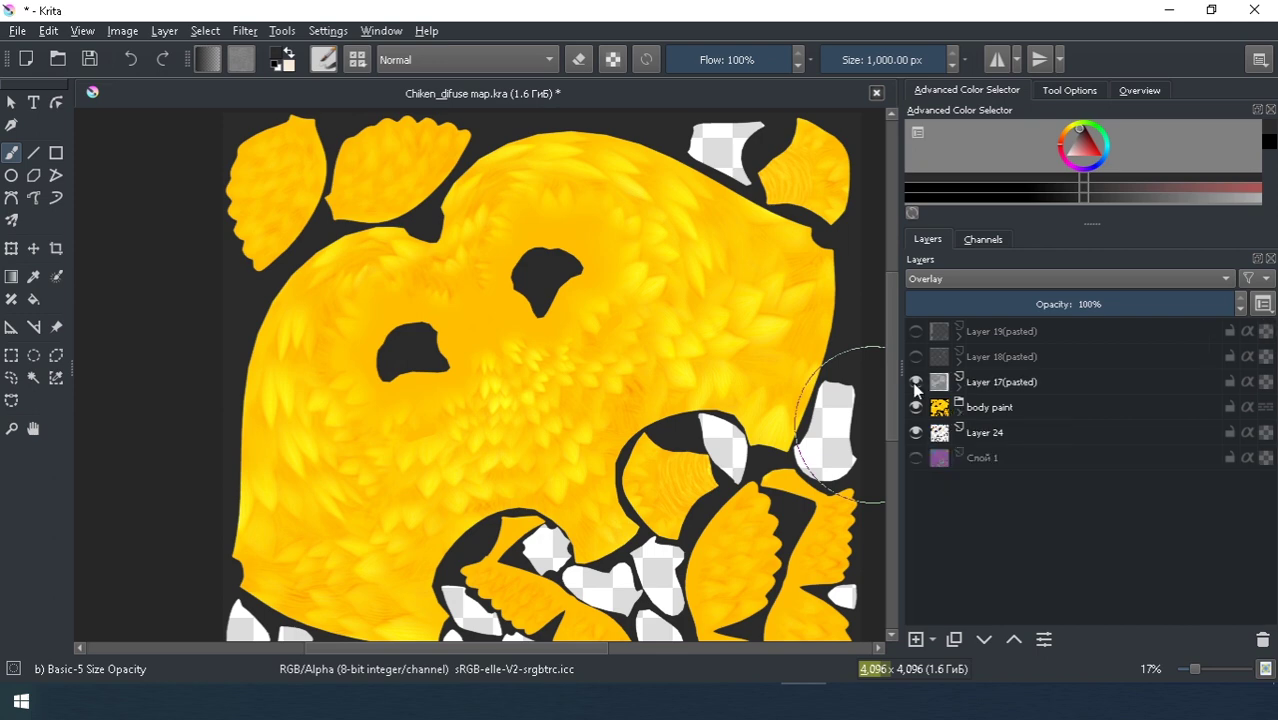
Step: Show Layer 18 (pasted) and compare it with Layer 19 (pasted), zooming on the feather pieces
scroll(599, 386, "up", 3)
scroll(308, 466, "up", 1)
left_click_drag(308, 466, 448, 481)
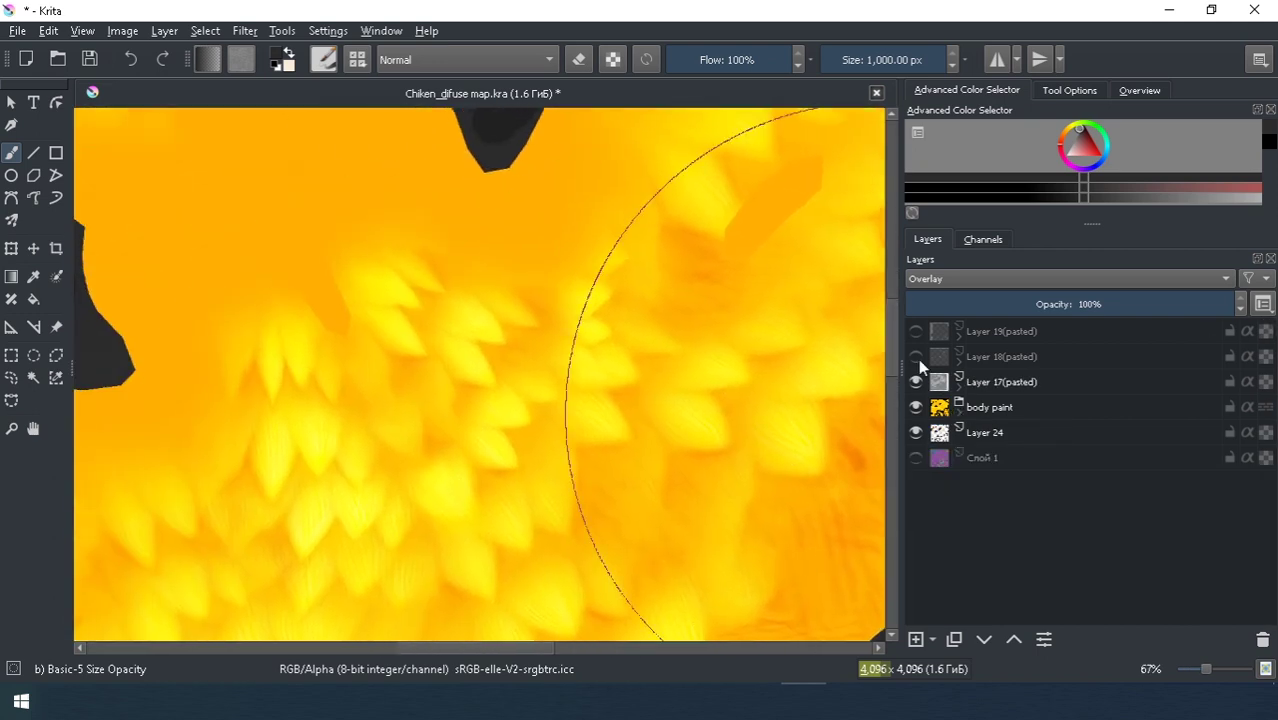
left_click(916, 357)
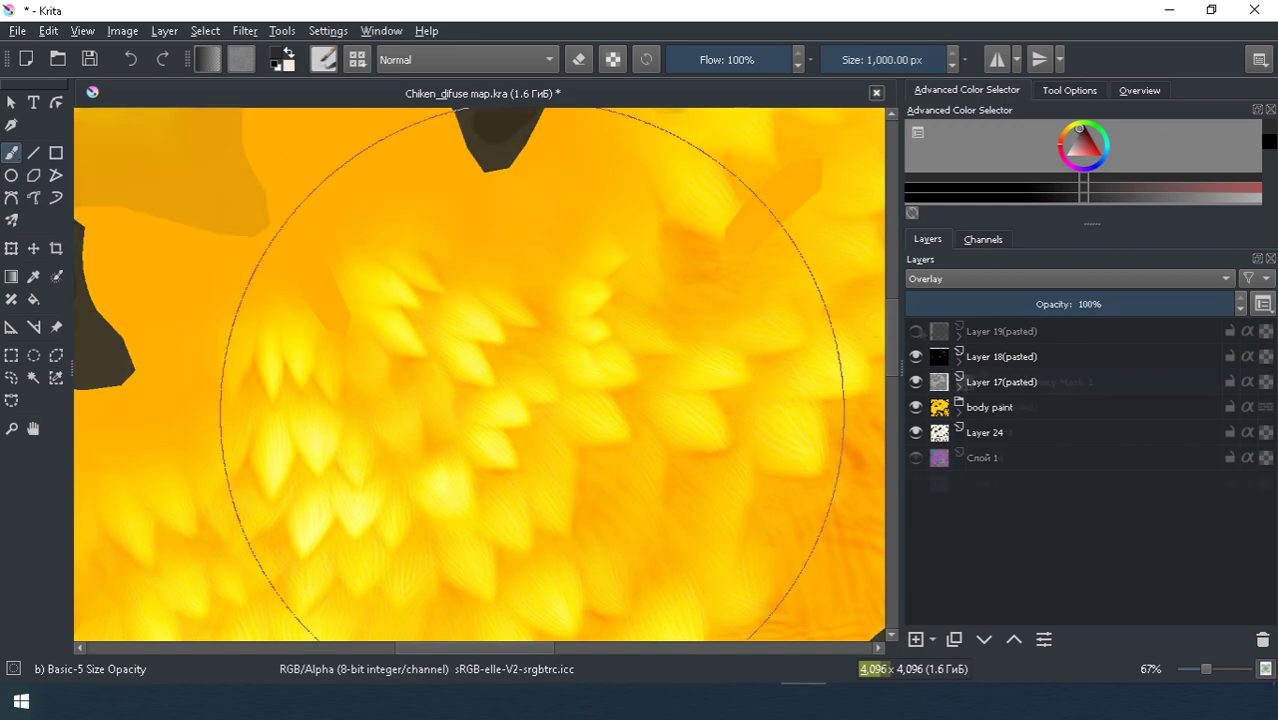
key("minus")
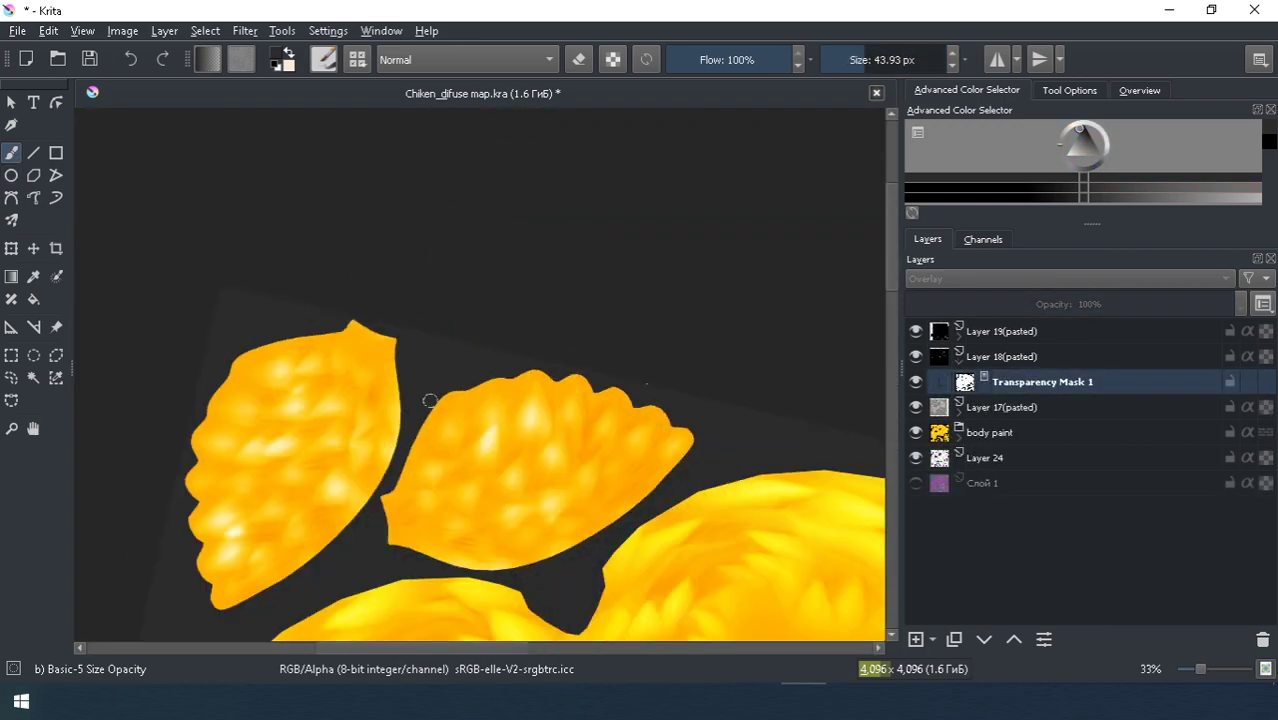
key("plus")
left_click(916, 331)
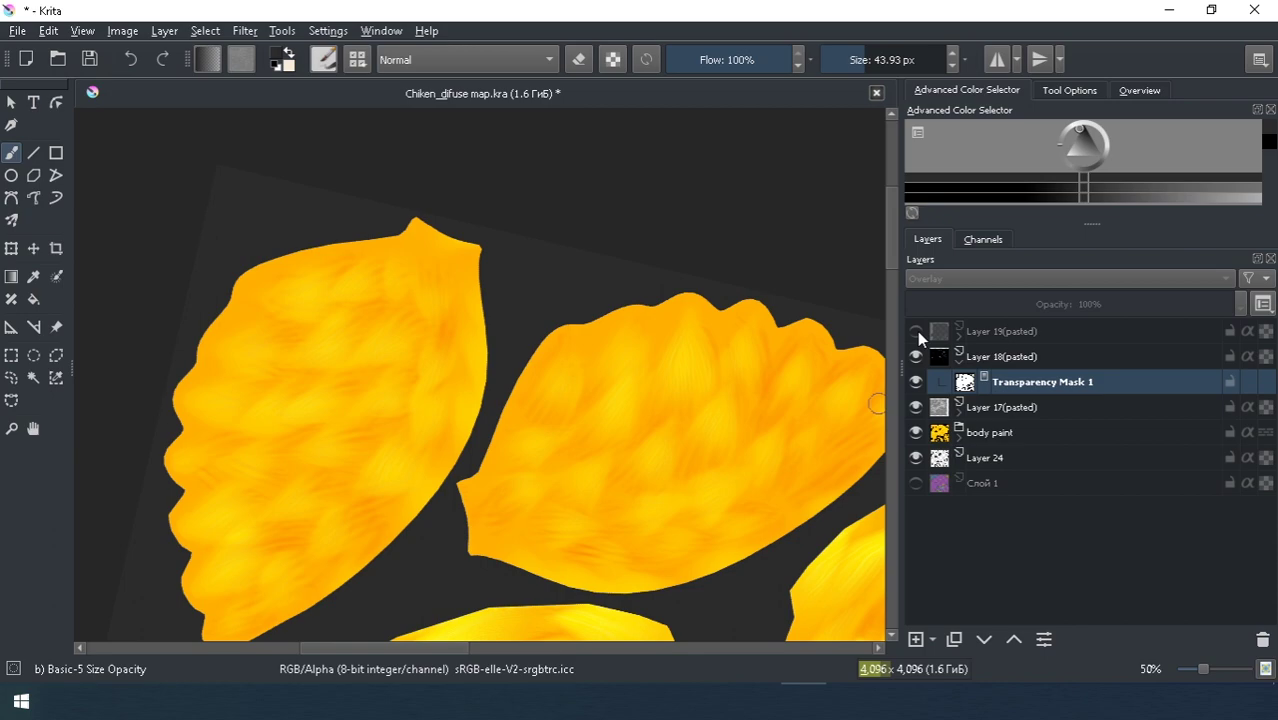
left_click(916, 331)
key("minus")
key("minus")
key("minus")
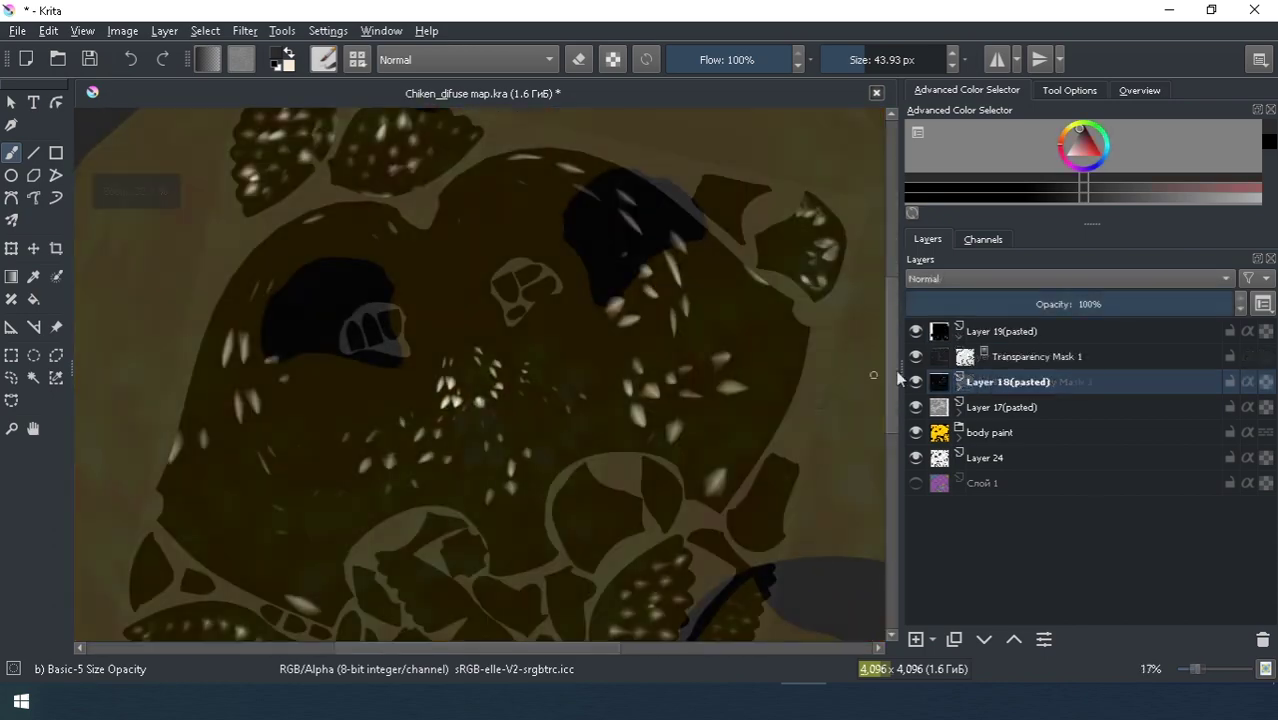
key("plus")
key("plus")
key("plus")
key("minus")
key("minus")
Step: Open the displacement map and set its Levels input range to 164–219
key("ctrl+o")
key("Escape")
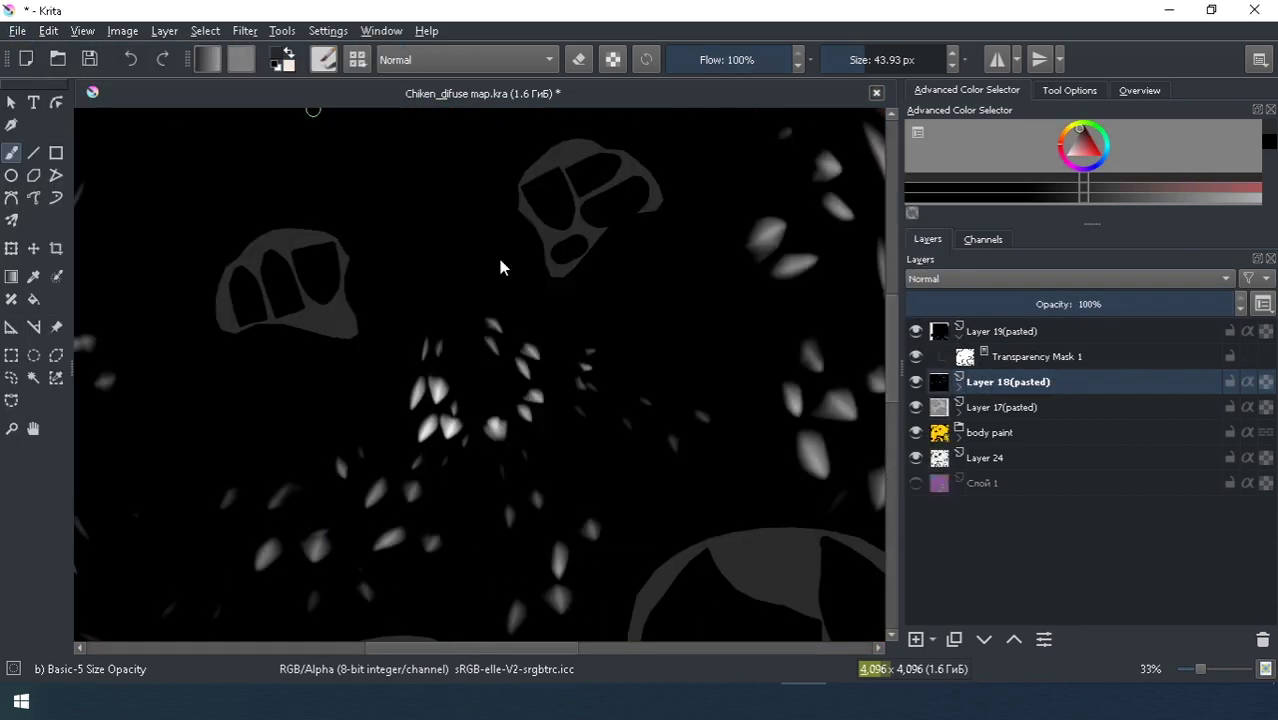
left_click(122, 30)
left_click(560, 247)
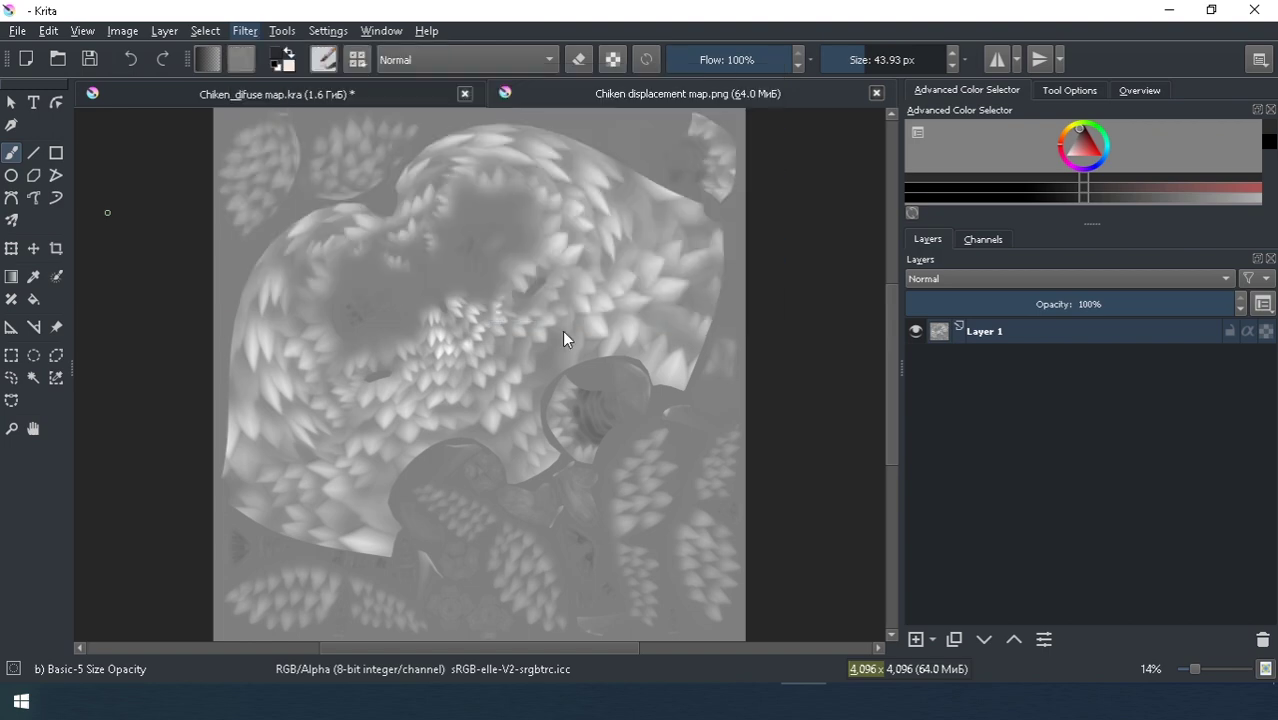
left_click_drag(843, 435, 902, 433)
left_click_drag(1133, 435, 1069, 435)
left_click_drag(860, 435, 1027, 440)
Step: Apply the Levels adjustment, then inspect the body paint hue/saturation mask settings without changing them
left_click(1045, 655)
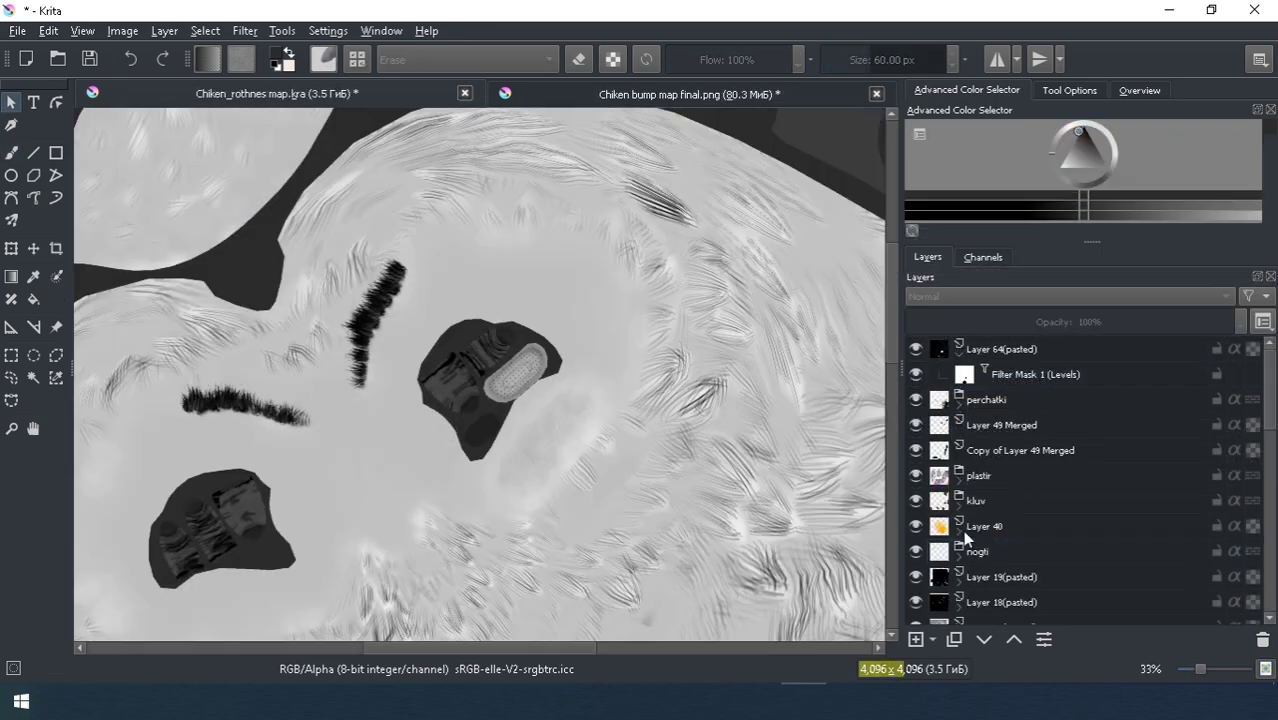
left_click(1000, 537)
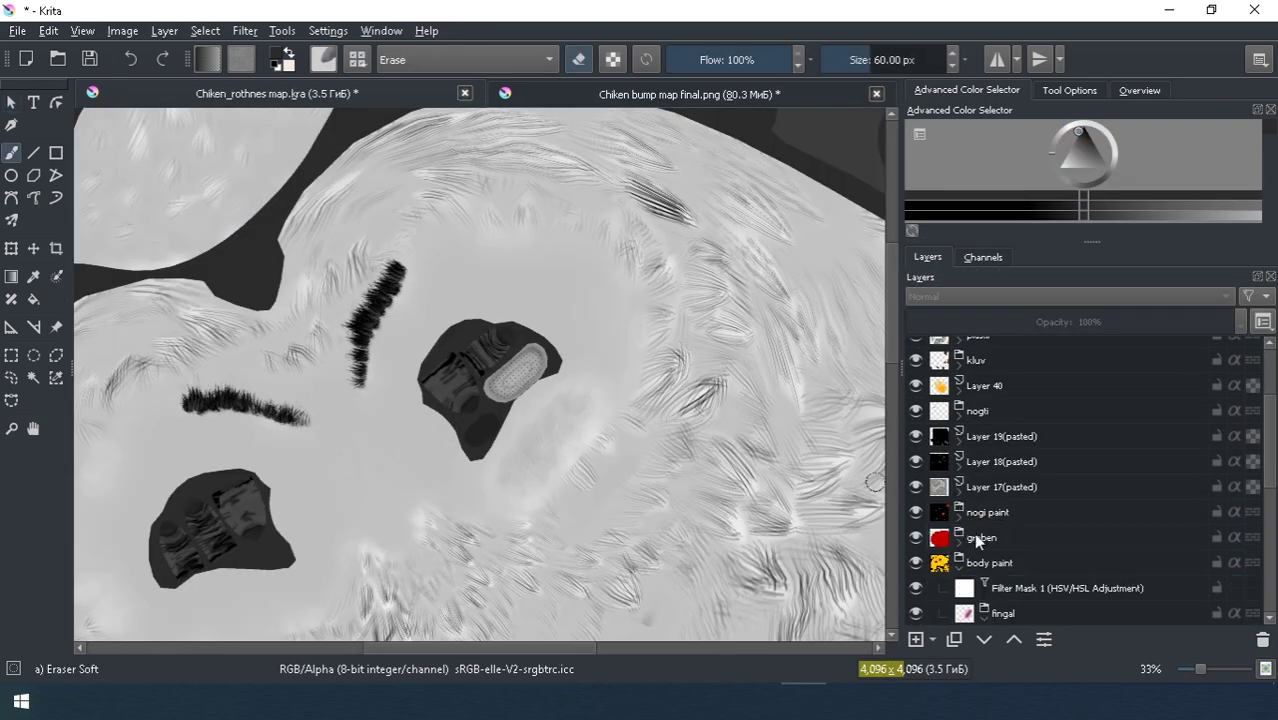
double_click(1060, 517)
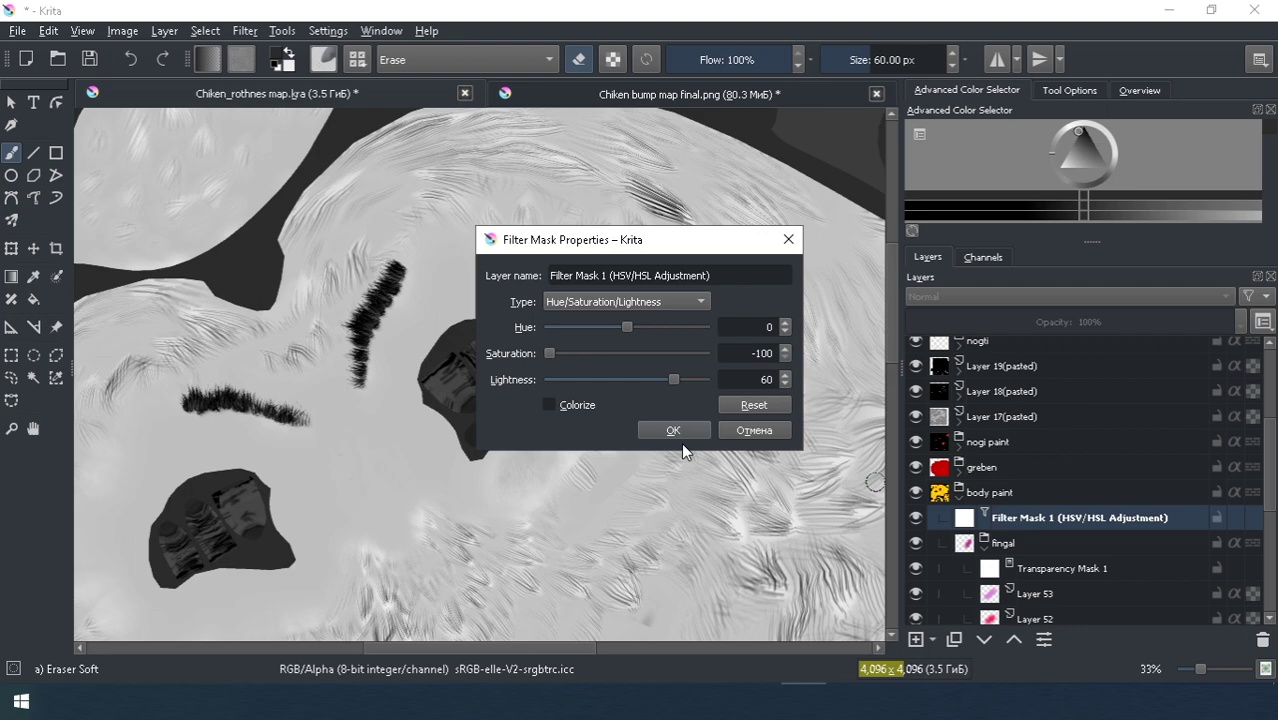
left_click(752, 432)
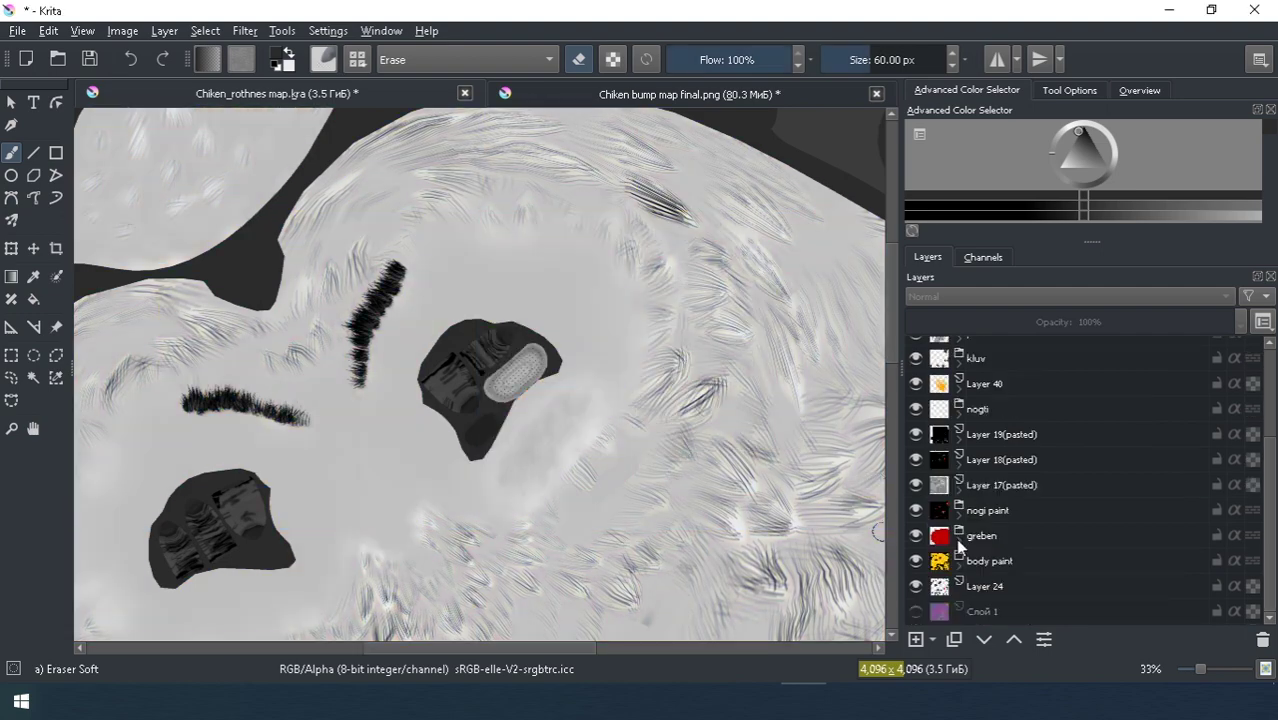
Step: Toggle the greben mask to compare, and select the Levels mask on Layer 64 (pasted)
scroll(972, 483, "up", 1)
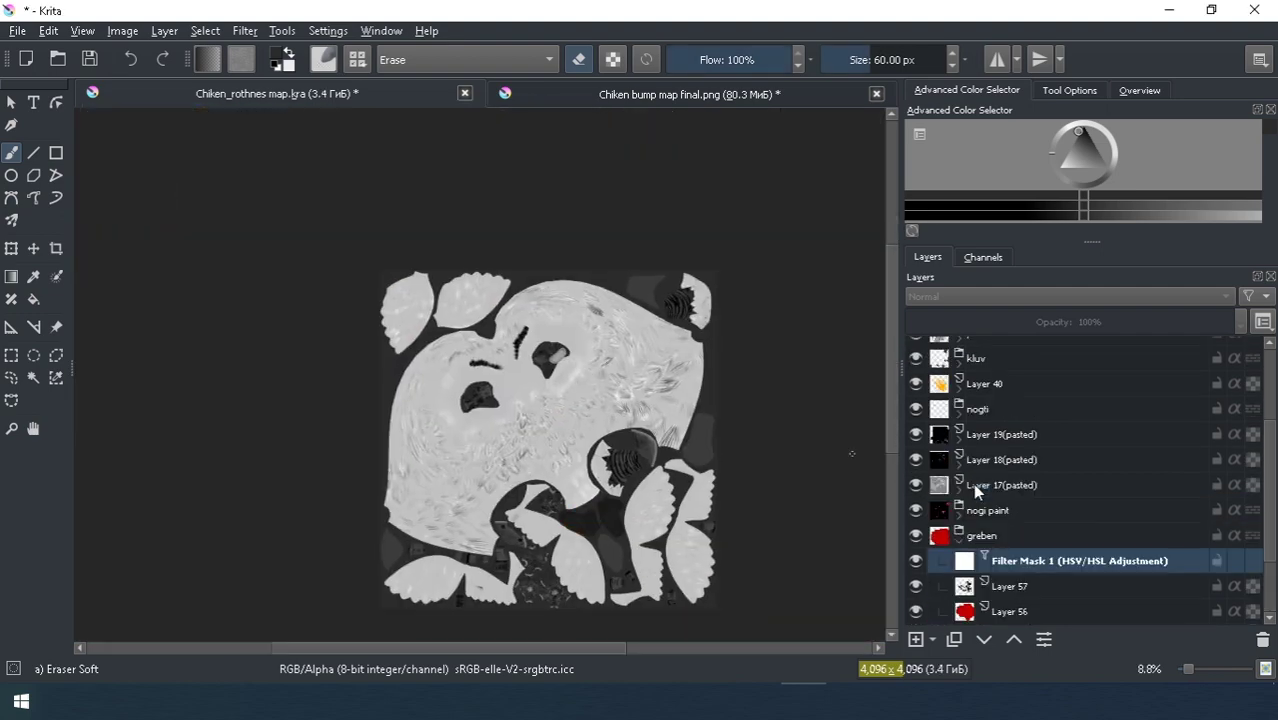
left_click(959, 532)
left_click(916, 533)
scroll(950, 460, "up", 3)
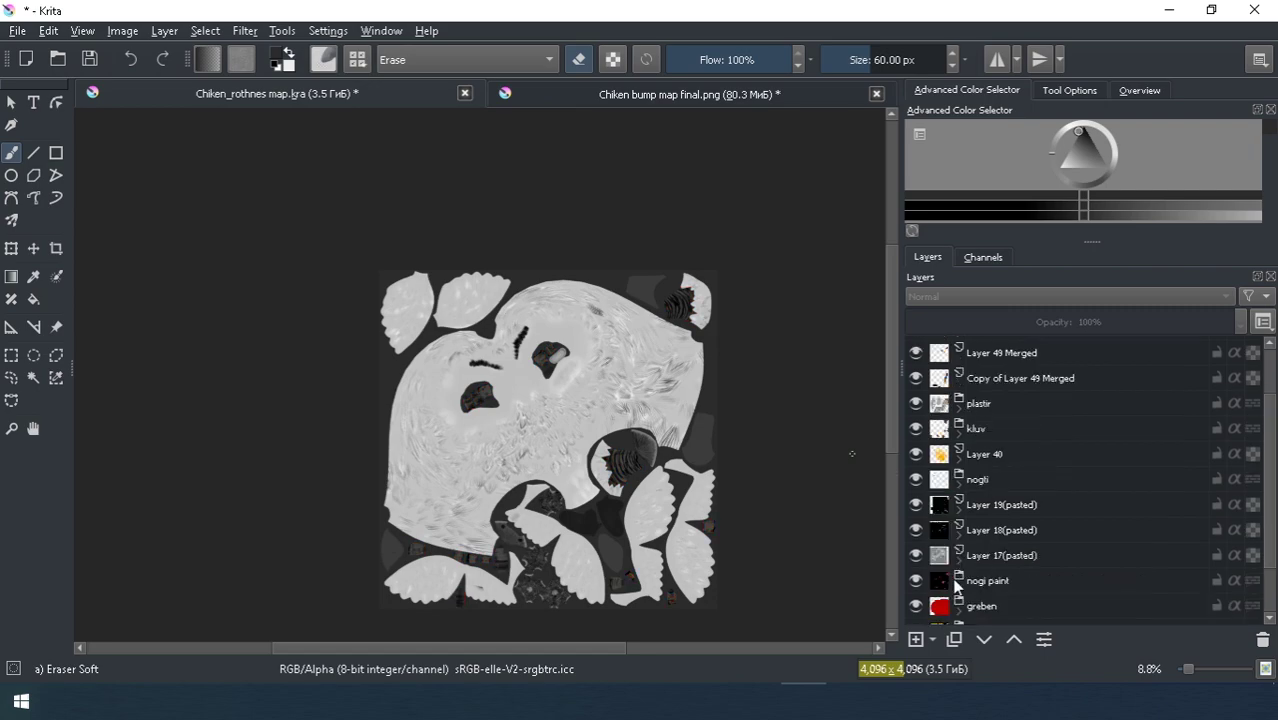
left_click(1020, 385)
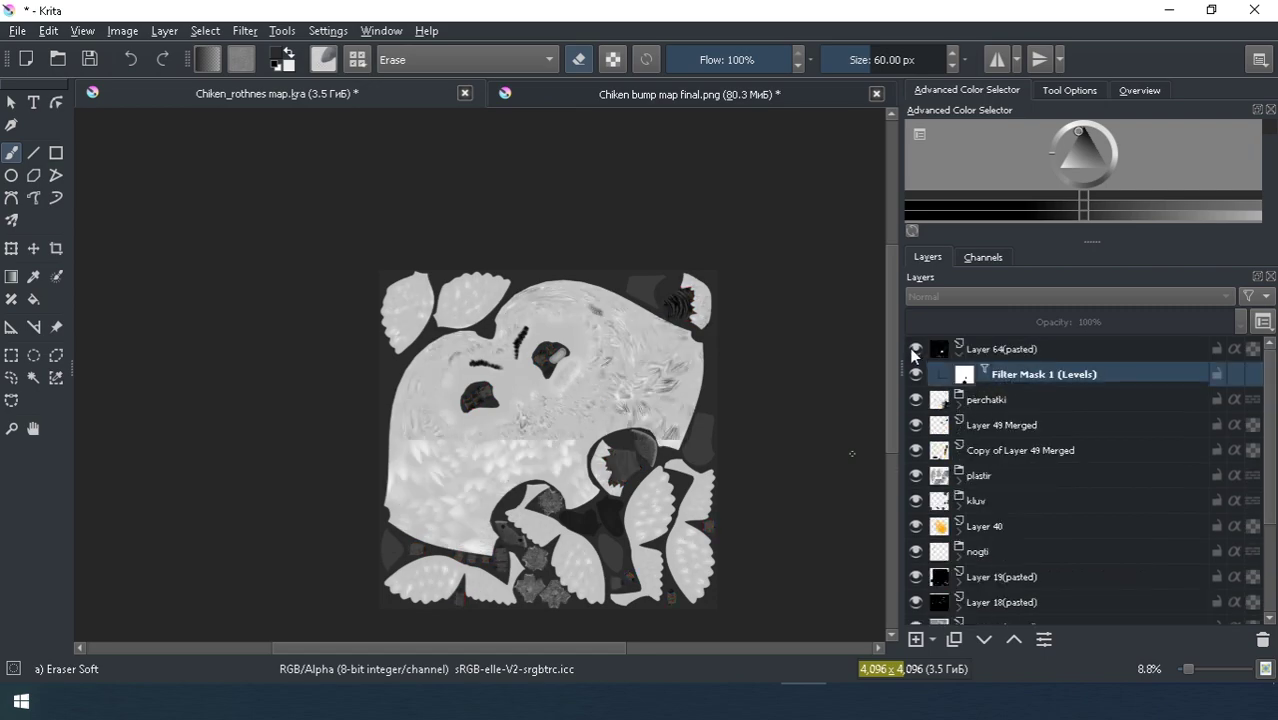
Step: Step through the finished texture images in Photos to the diffuse map
scroll(500, 410, "up", 4)
scroll(480, 425, "down", 2)
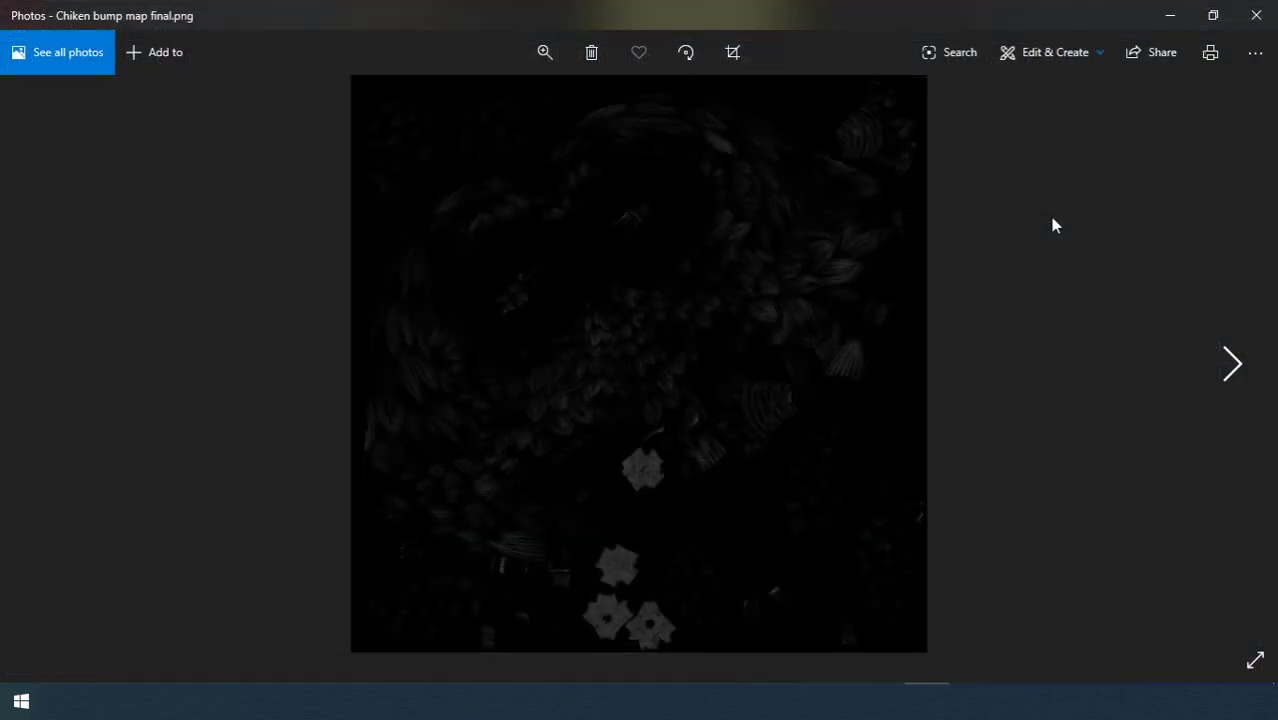
key("Right")
key("Right")
key("Right")
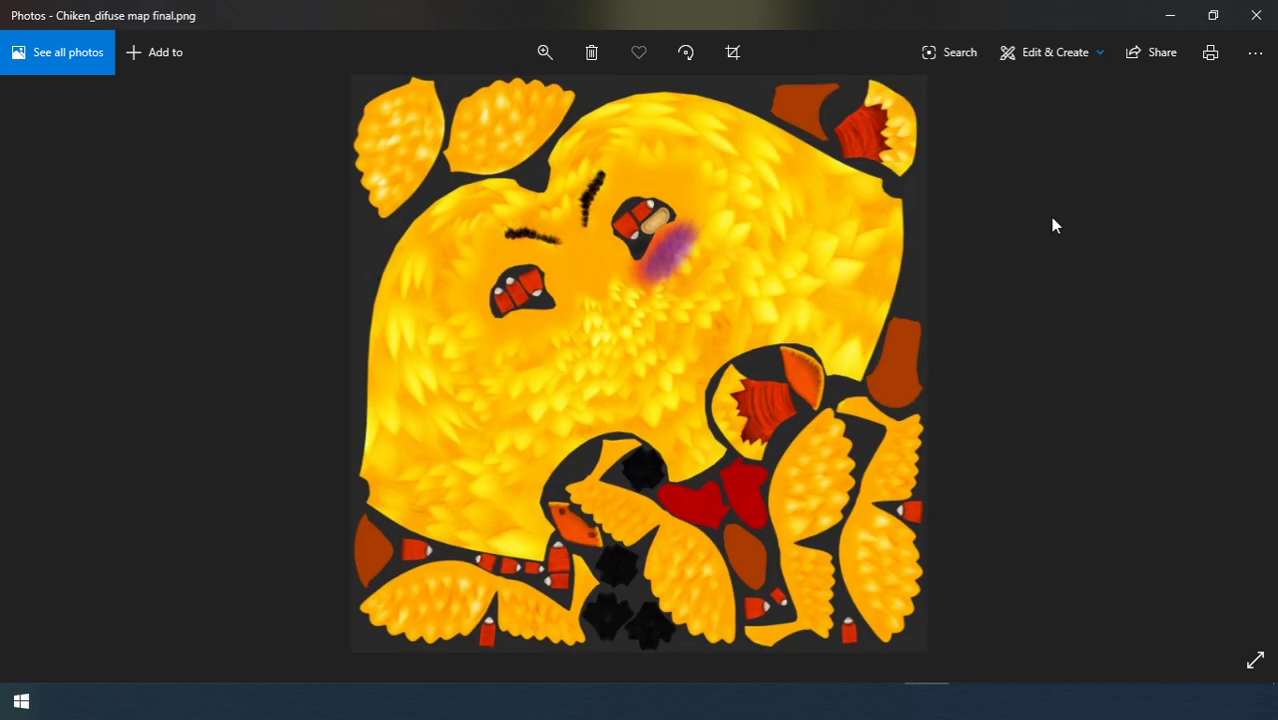
key("Right")
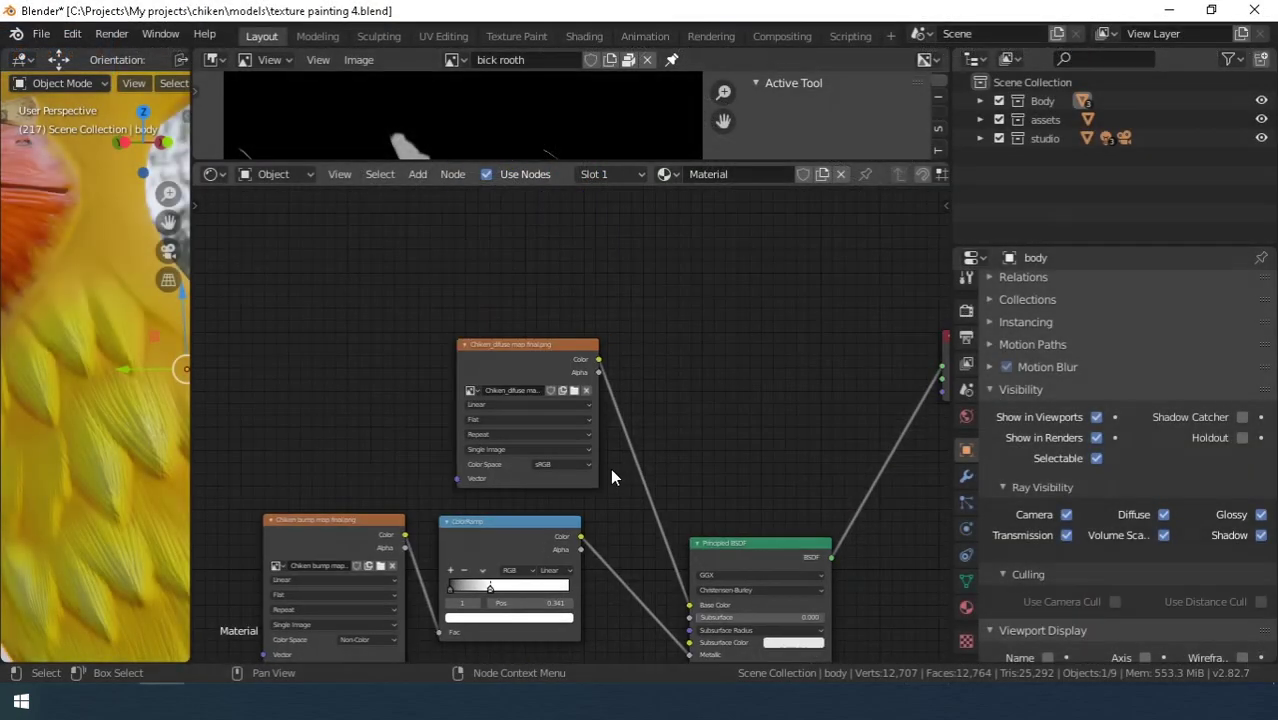
Step: Move the bump map ColorRamp's light stop down to position 0.259 in the Shader editor
scroll(570, 500, "up", 3)
scroll(555, 488, "down", 2)
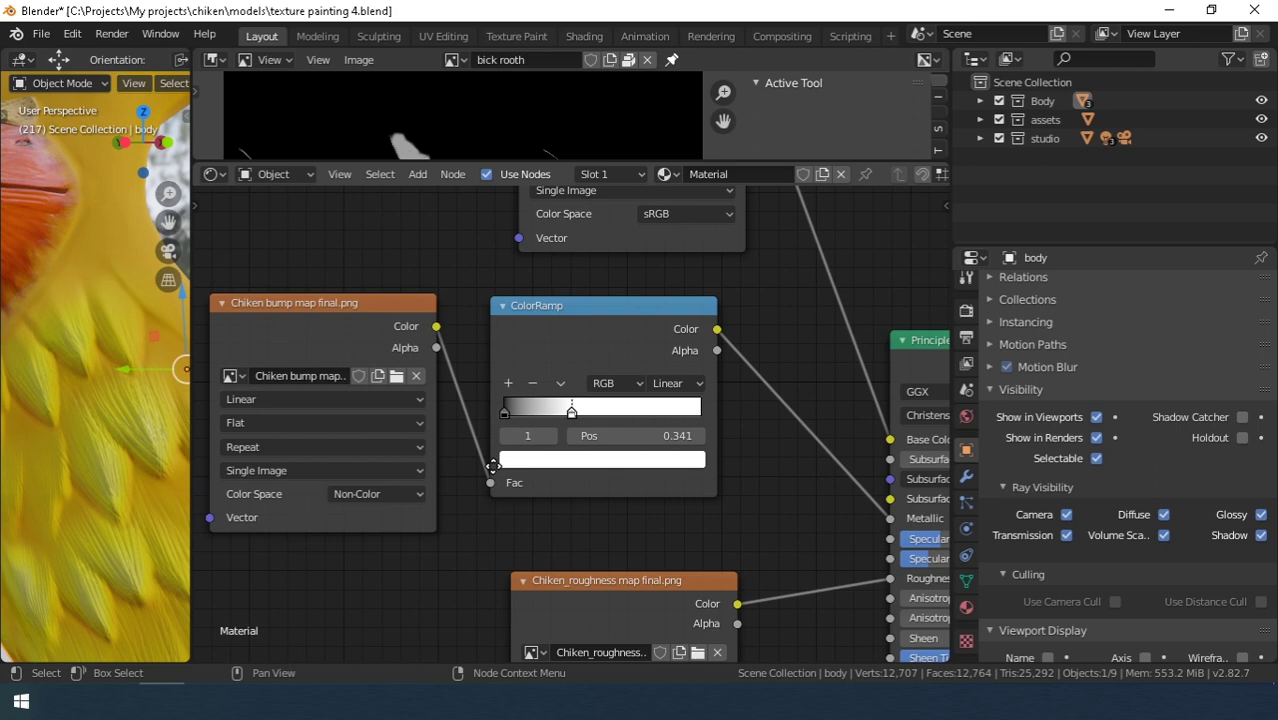
left_click_drag(191, 400, 351, 400)
left_click_drag(674, 438, 745, 438)
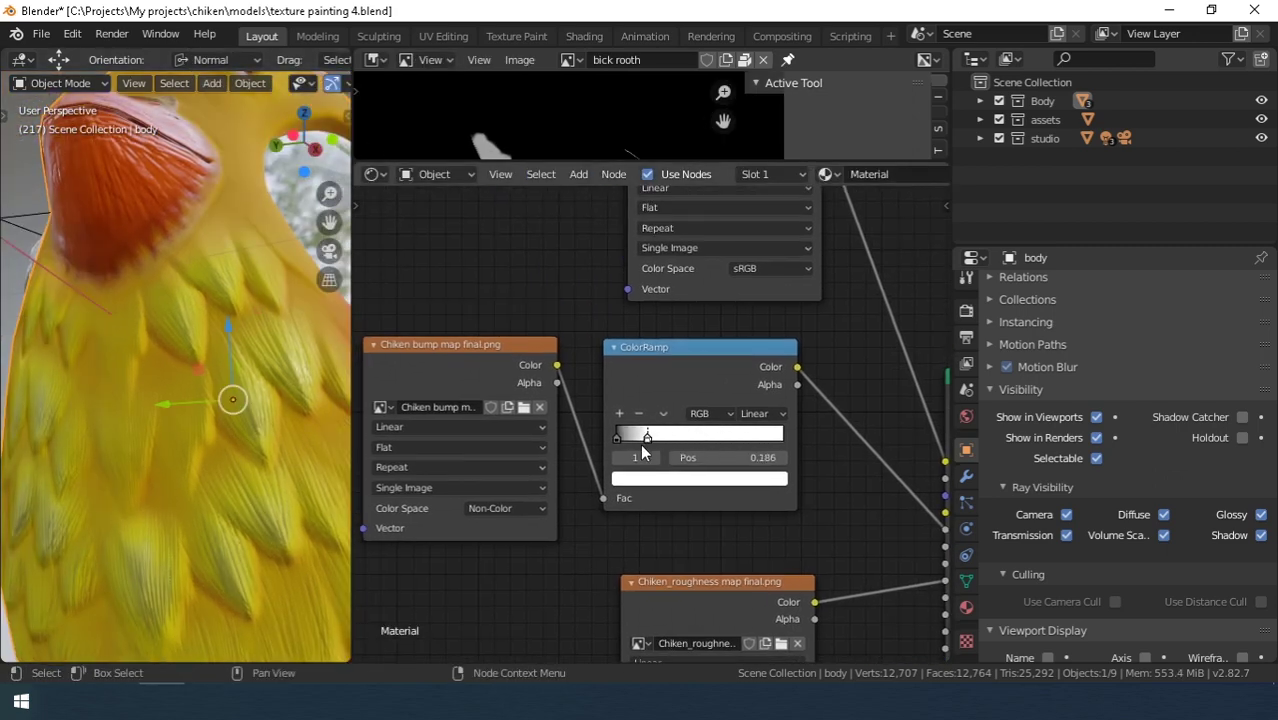
left_click_drag(645, 440, 657, 440)
scroll(565, 513, "down", 5)
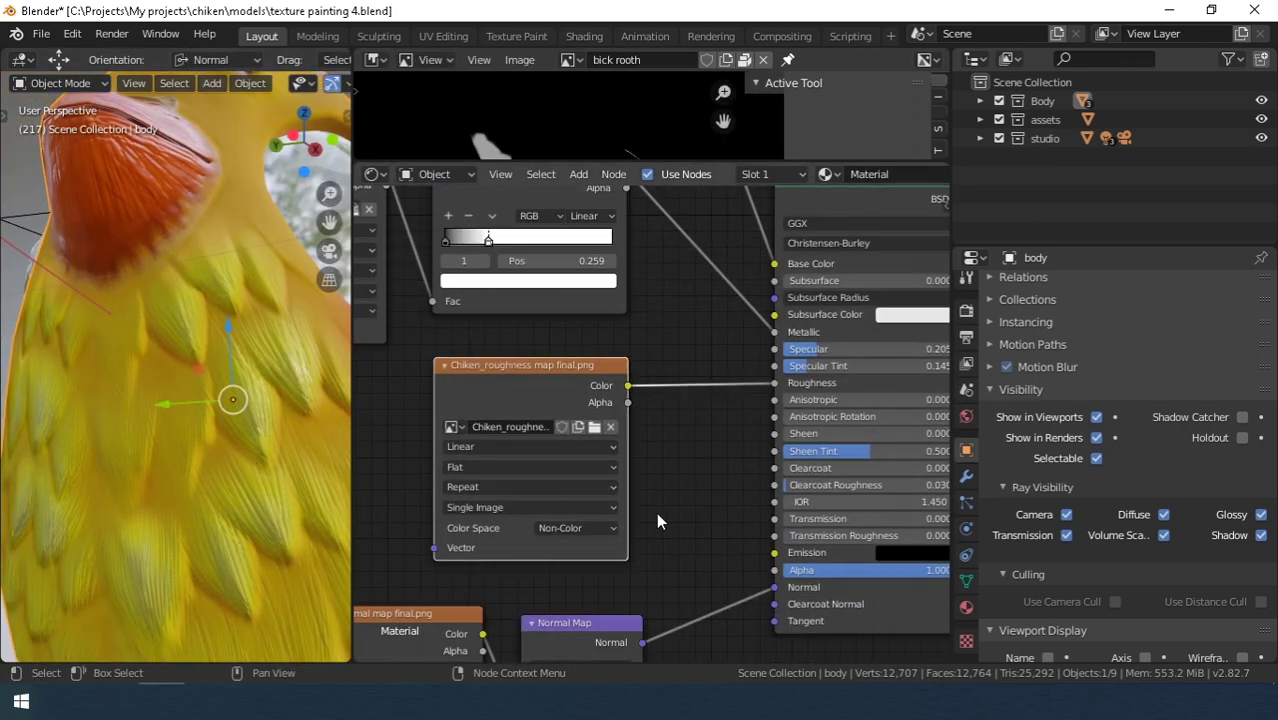
scroll(656, 520, "down", 2)
scroll(264, 470, "down", 3)
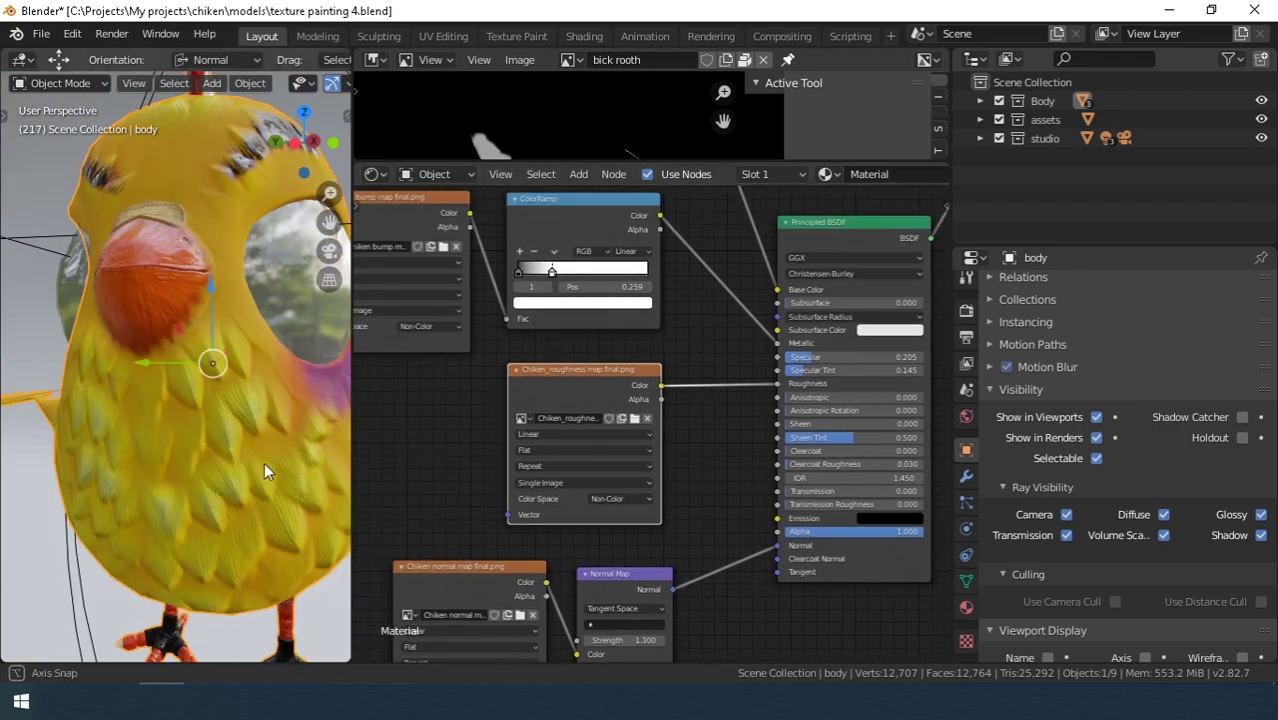
scroll(421, 413, "down", 2)
scroll(399, 421, "down", 1)
Step: Start a test render of frame 217 of the textured chicken scene
key("F12")
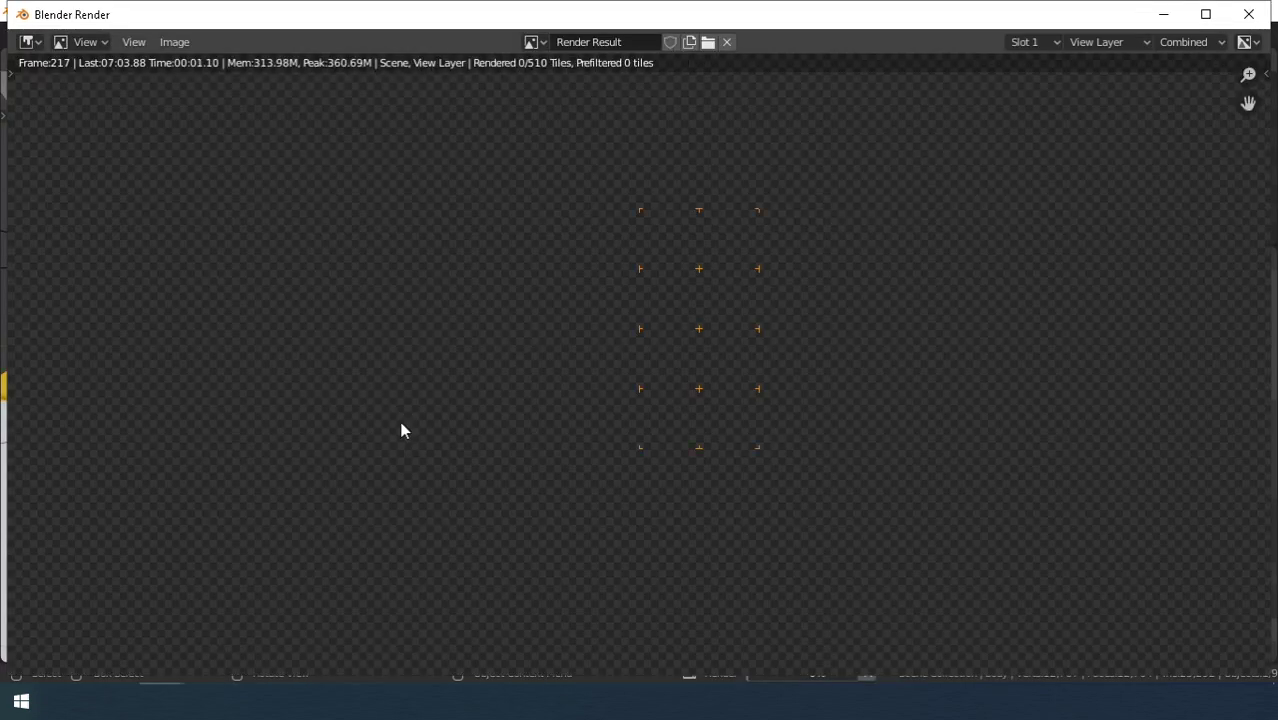